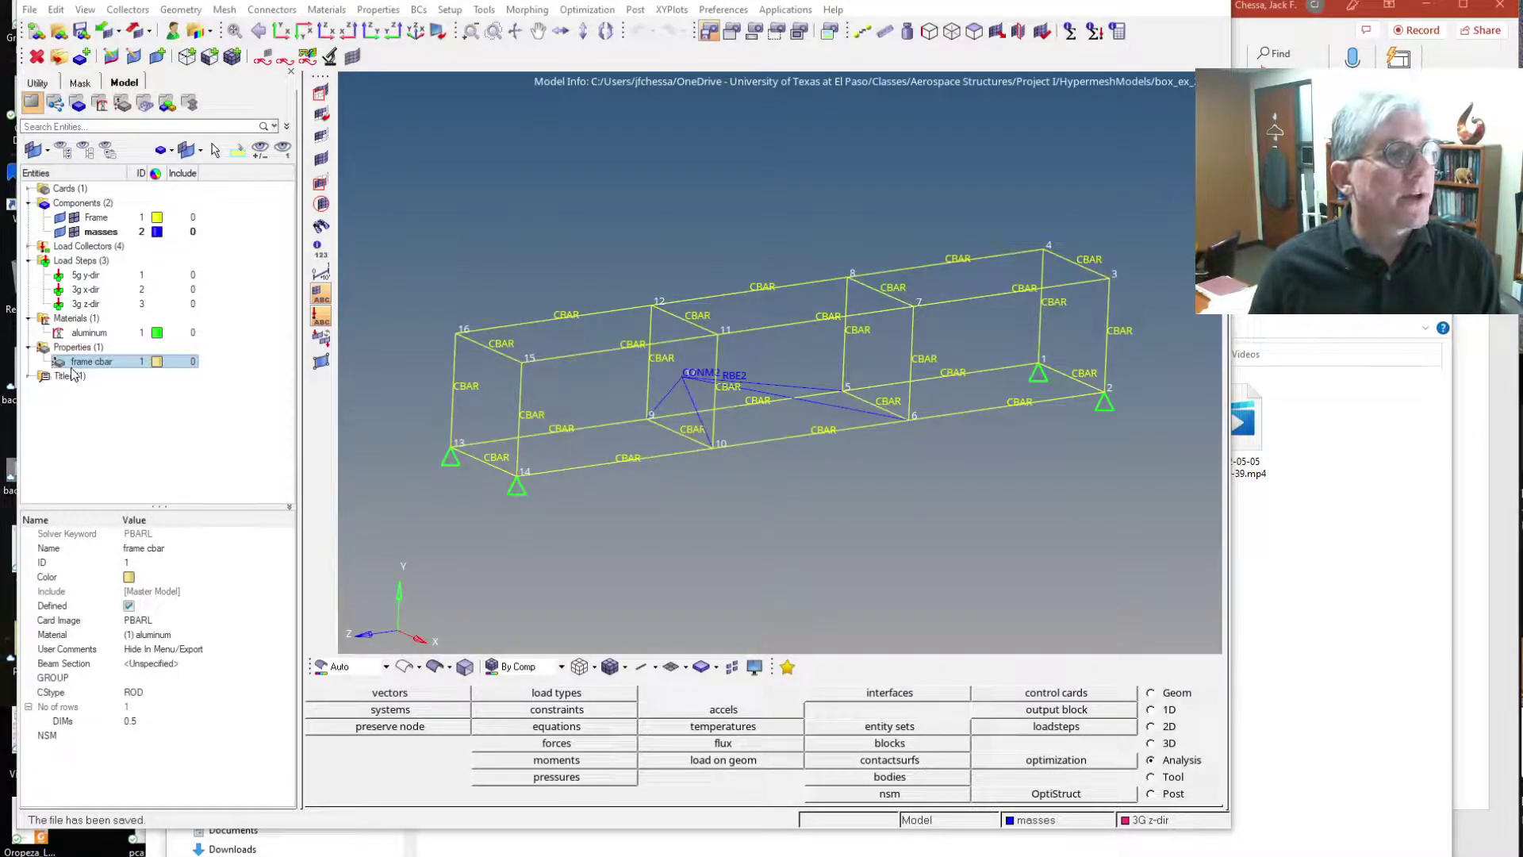
Step: Hide the SPC load collector's symbols and turn off all node numbers on the model
click(29, 246)
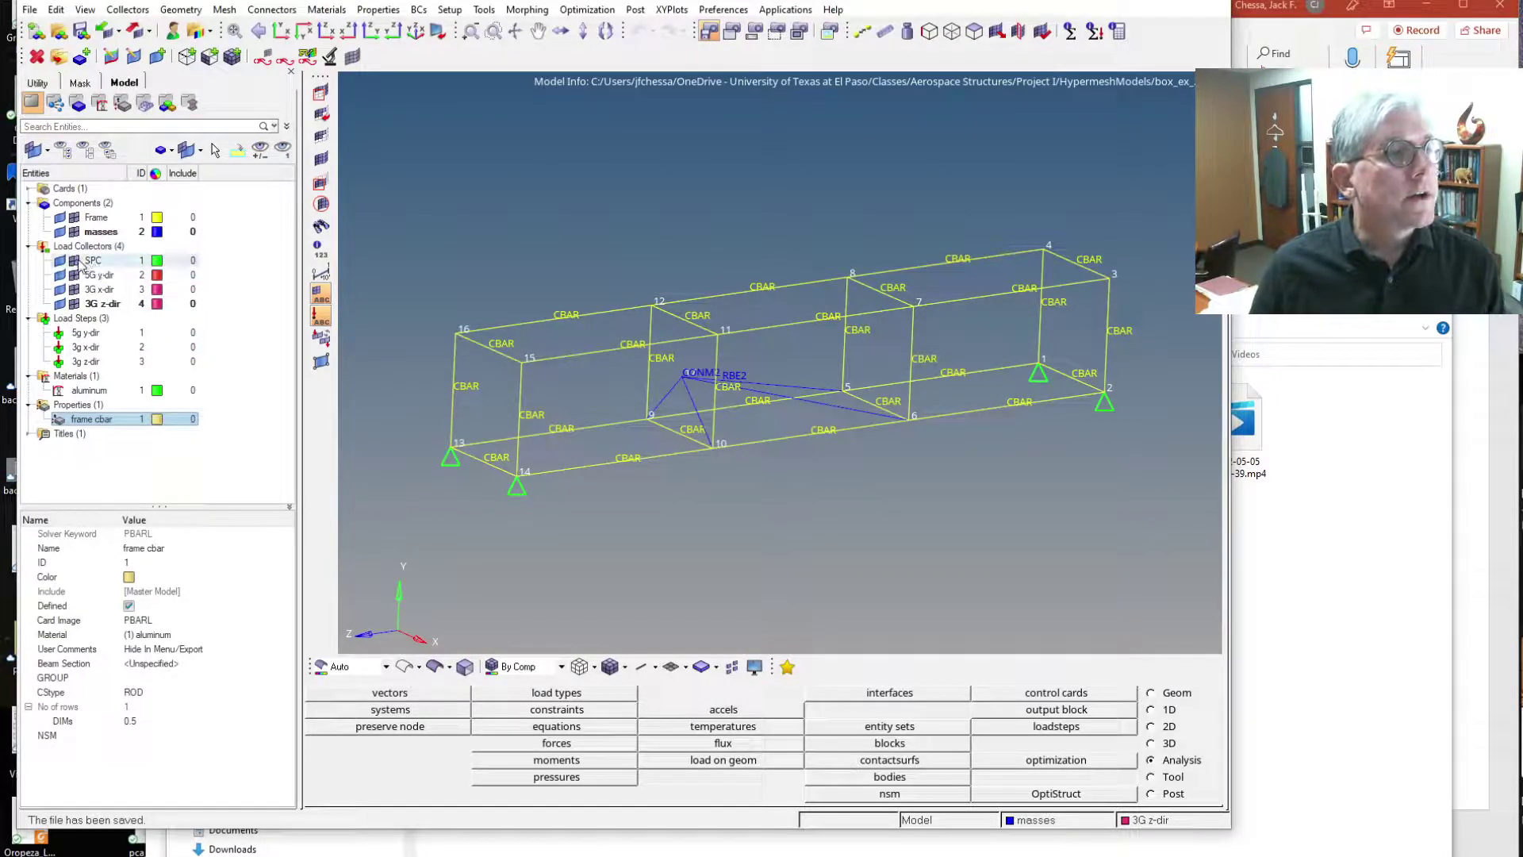
click(73, 261)
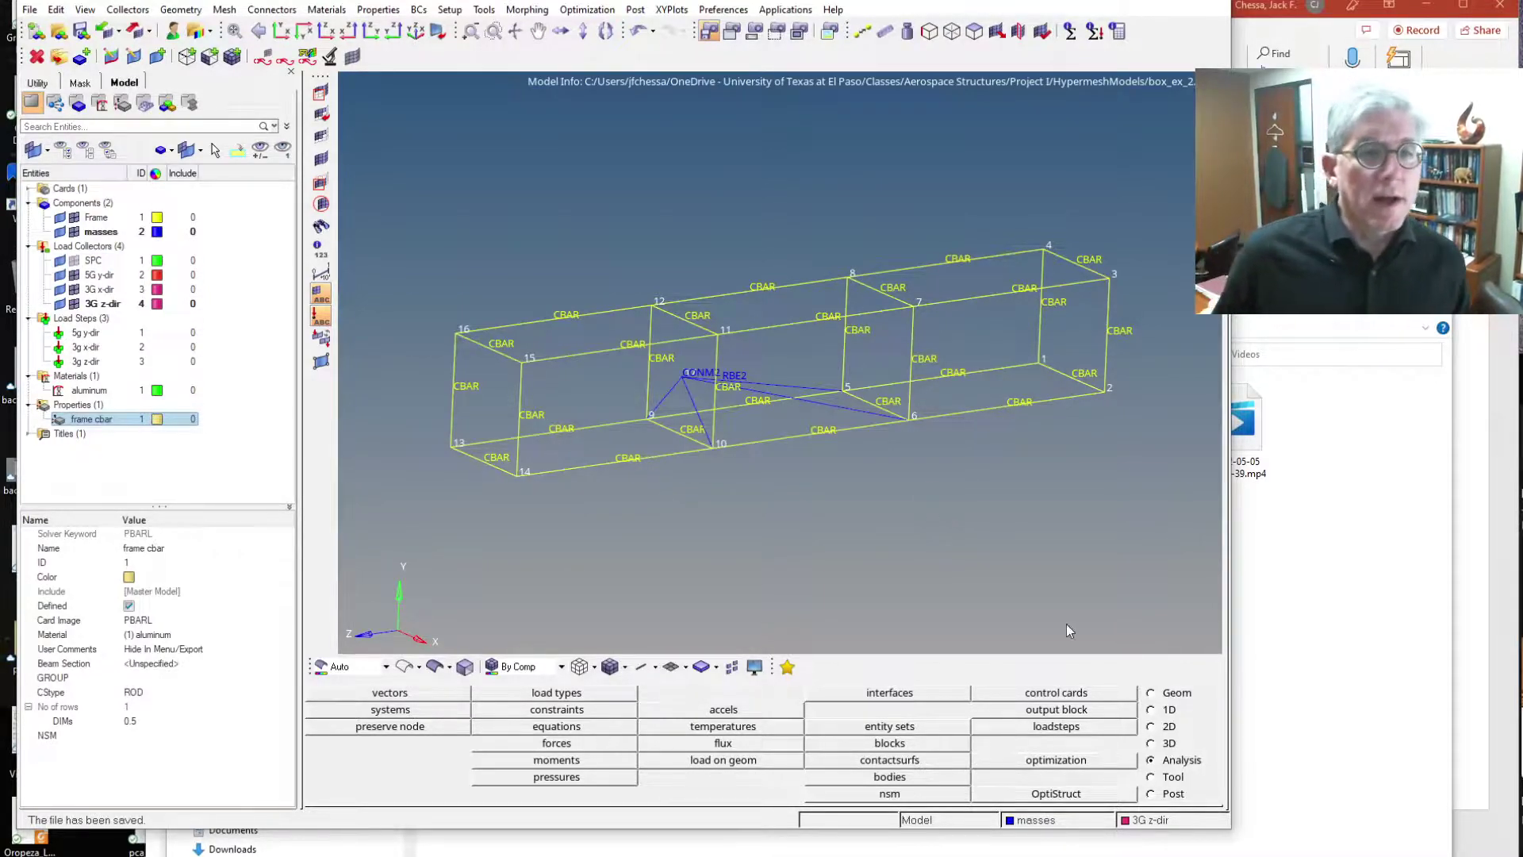
click(1176, 779)
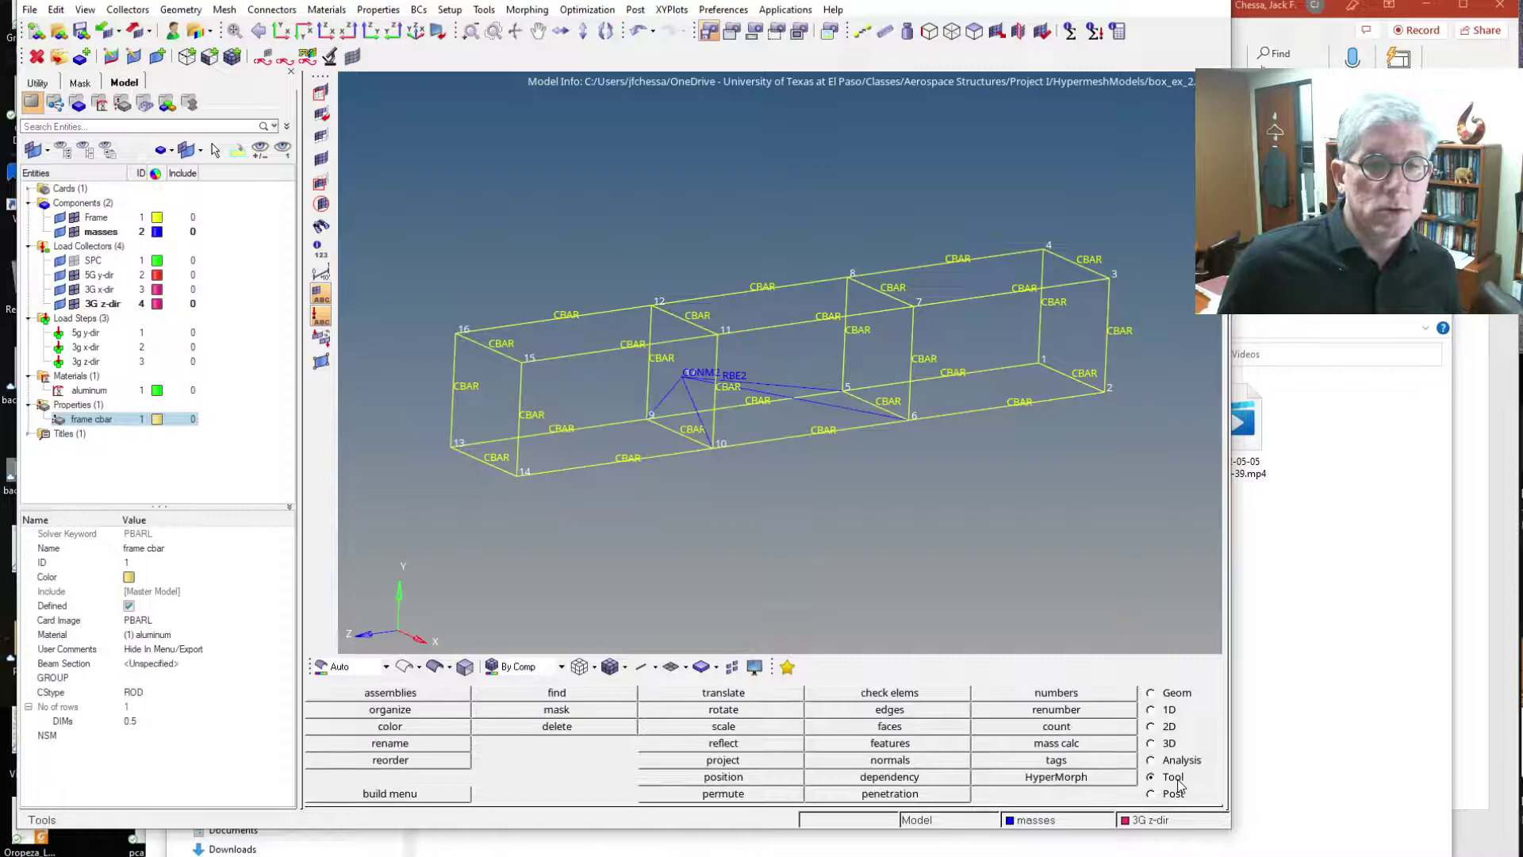
click(1066, 698)
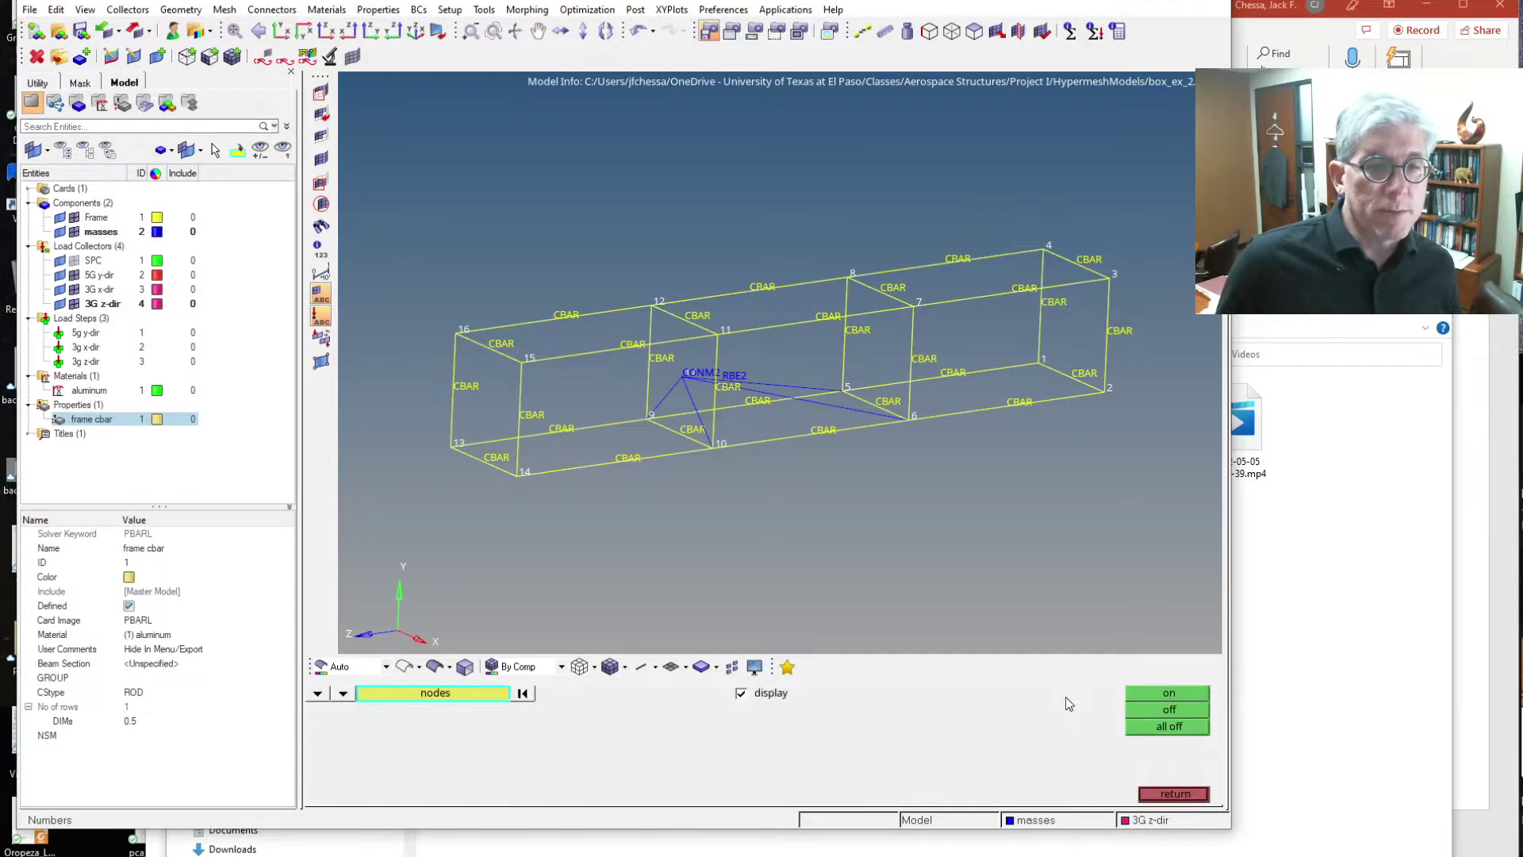
click(1168, 728)
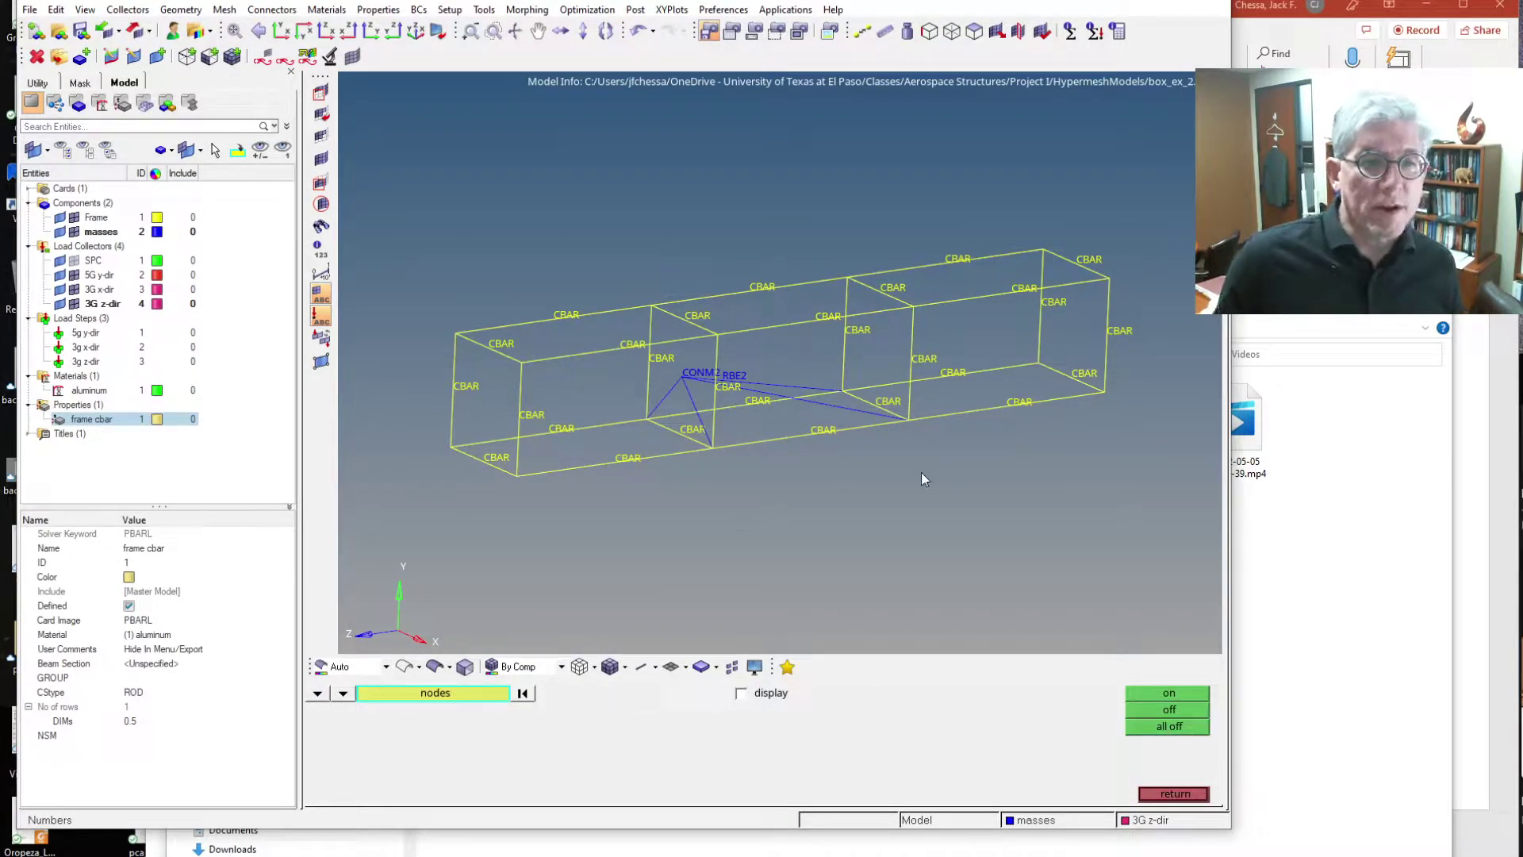
click(1175, 794)
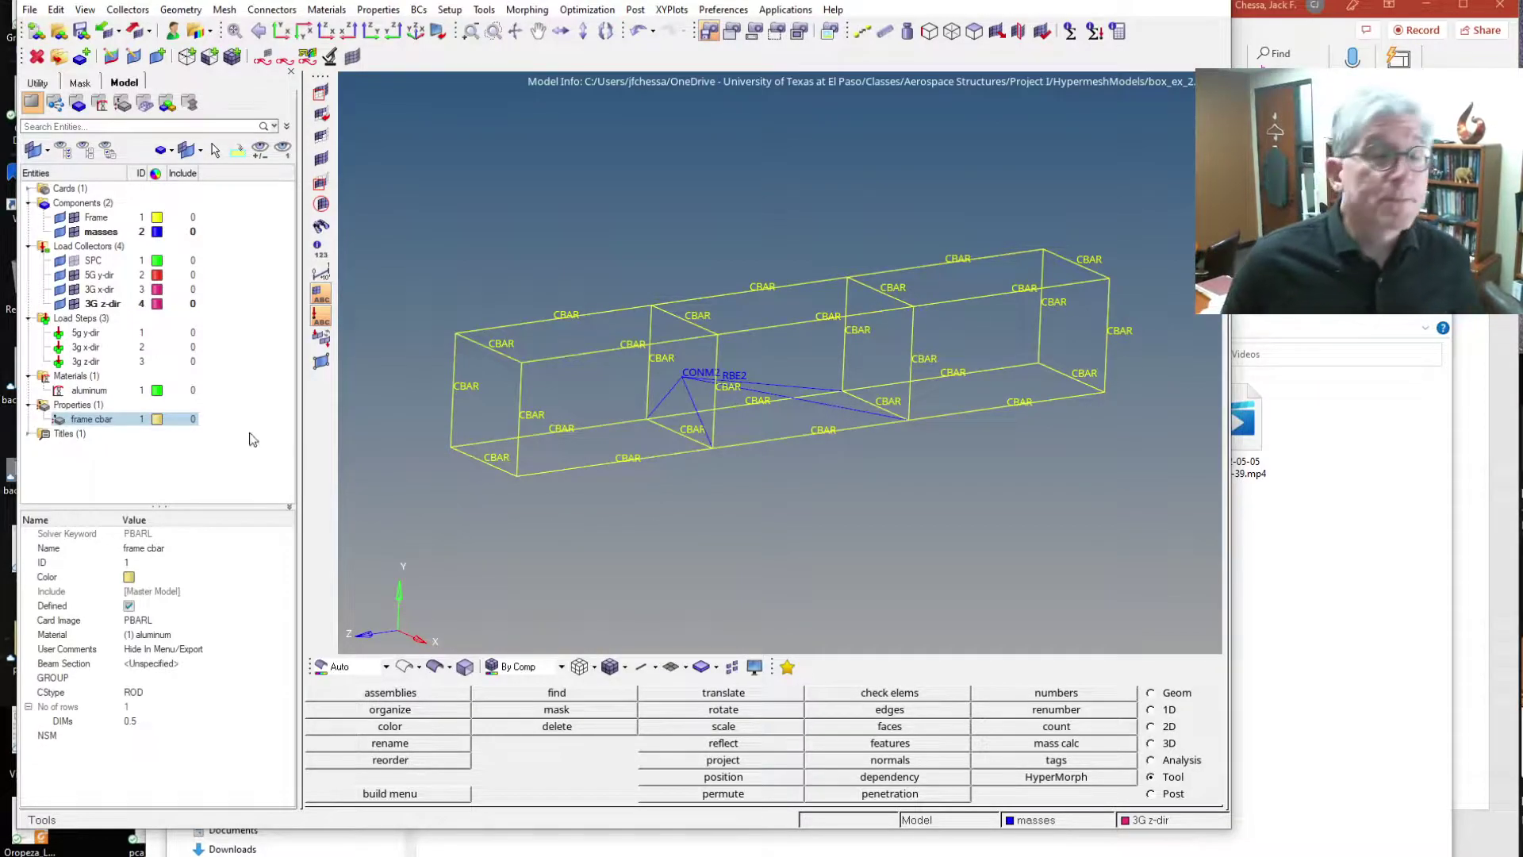
Step: Create a load collector named "modal solution"
right_click(157, 467)
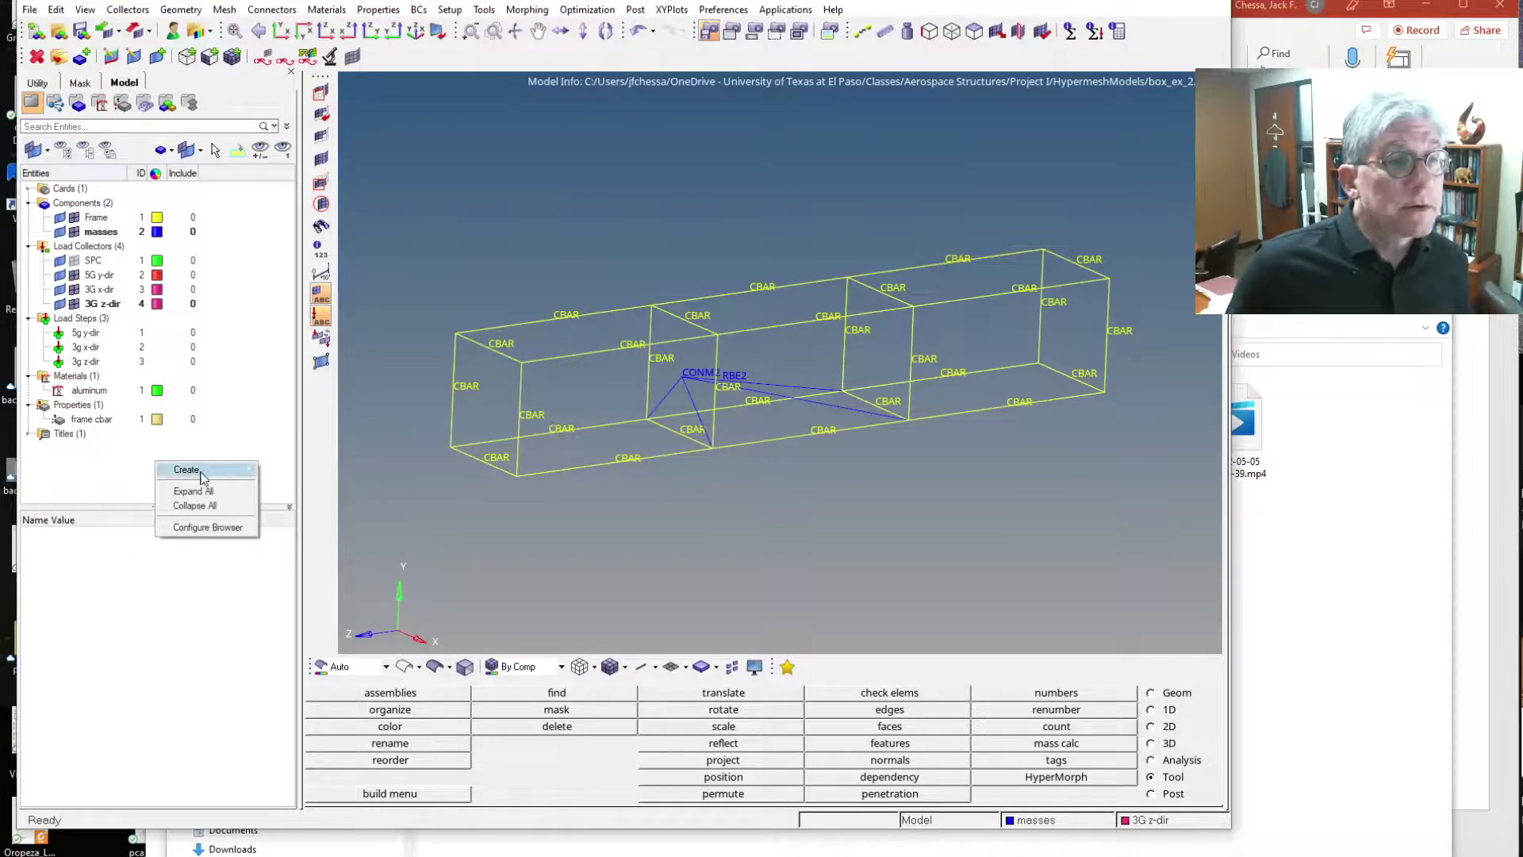
mouse_move(203, 476)
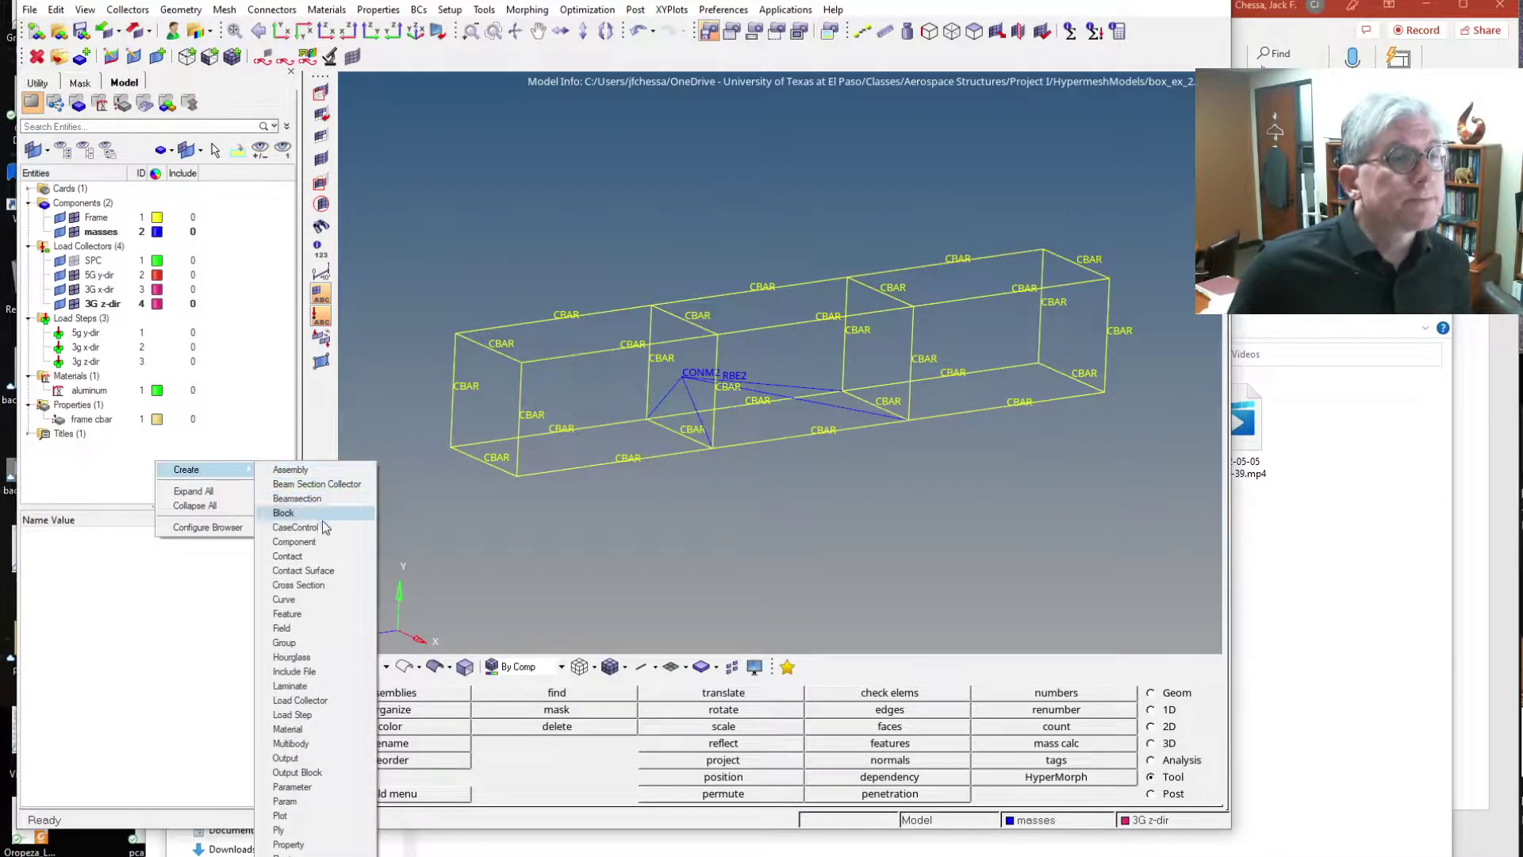
click(314, 703)
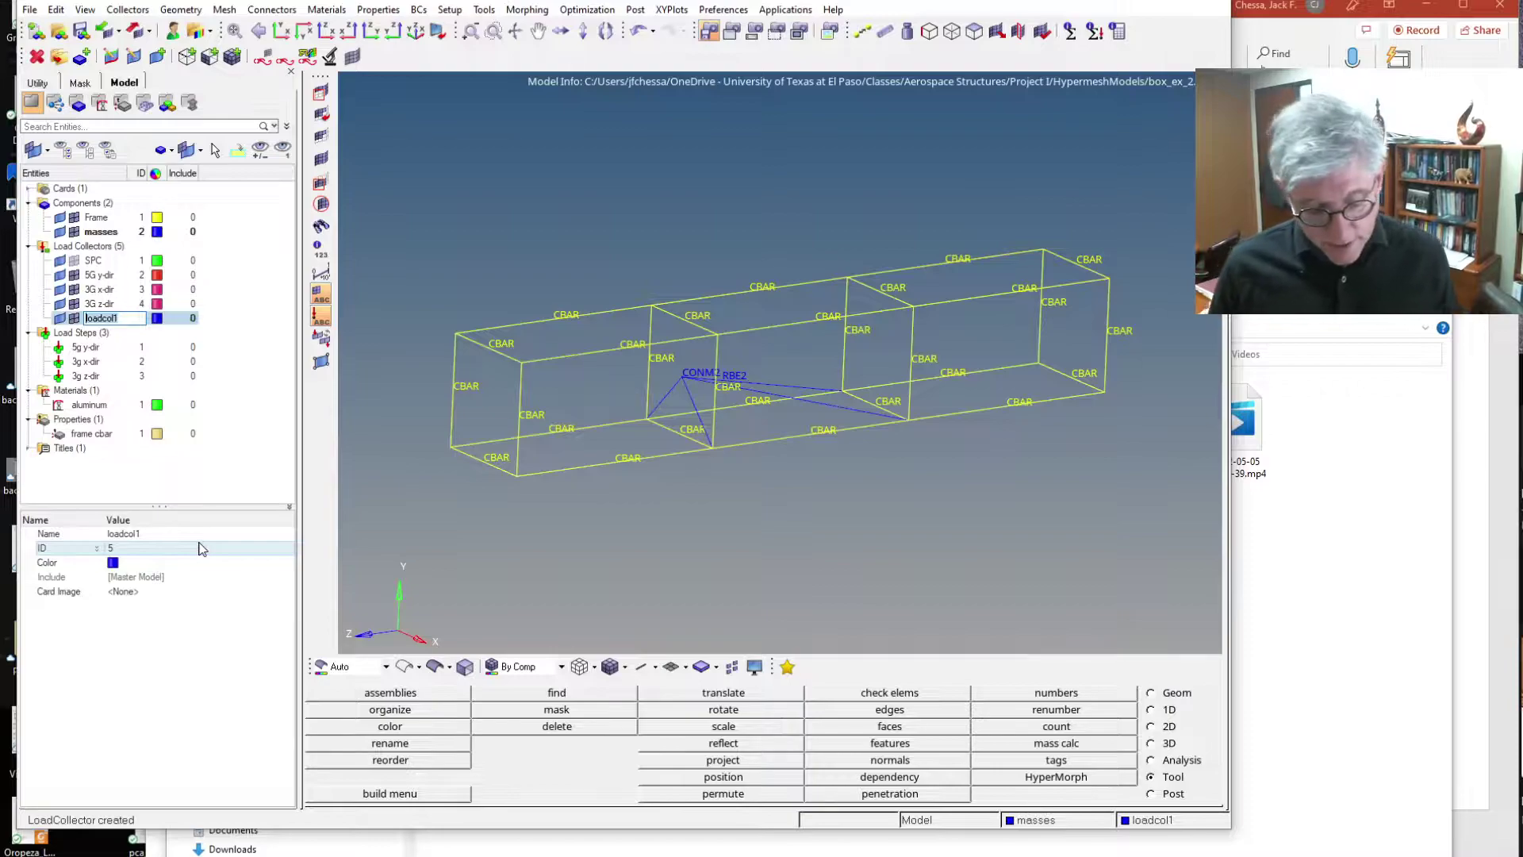
text(modal p)
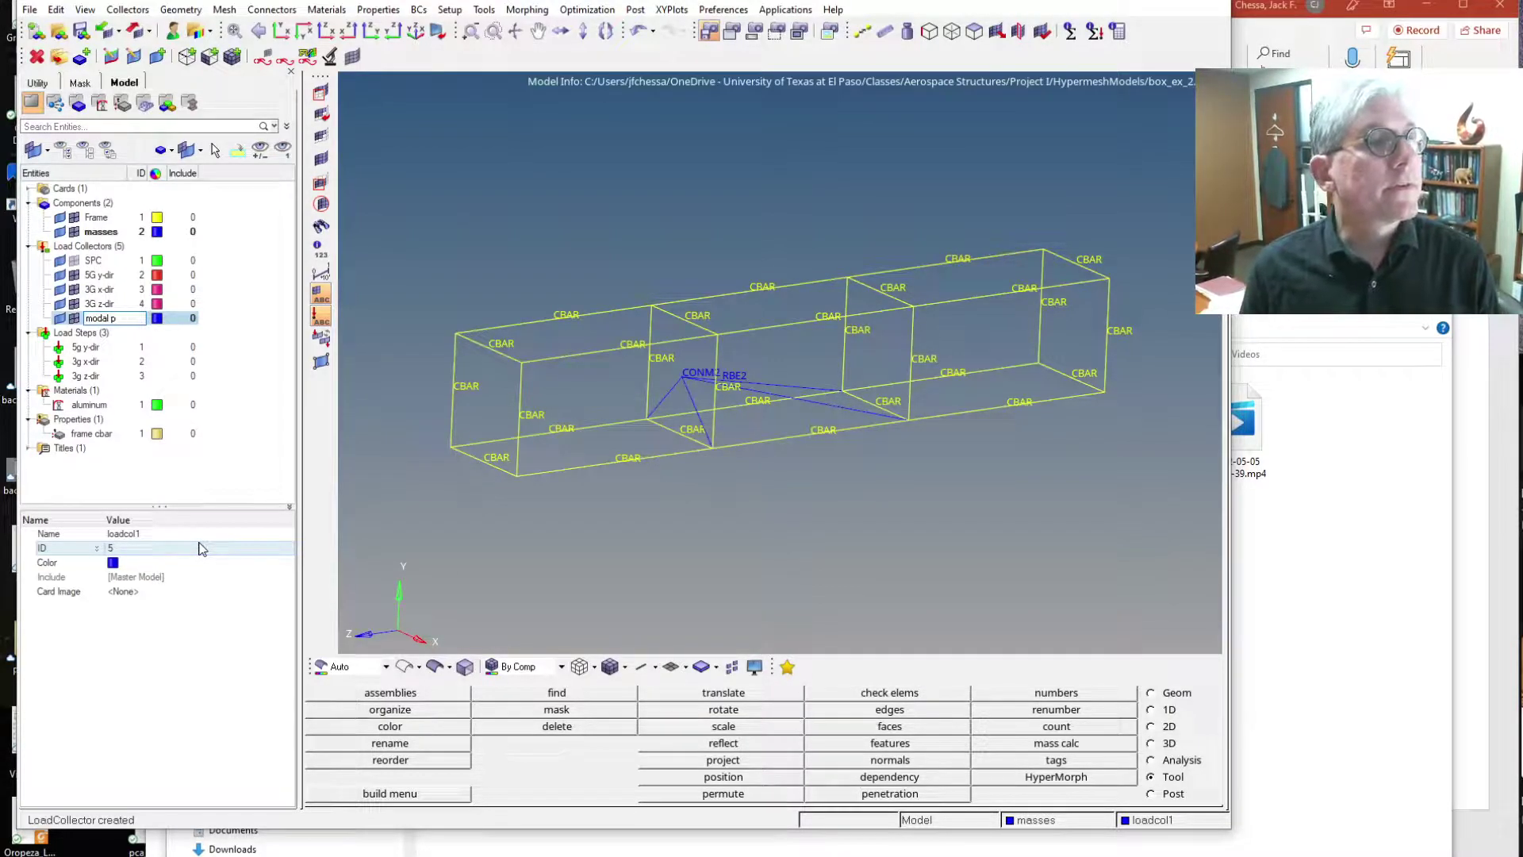
key(BackSpace)
text(solution)
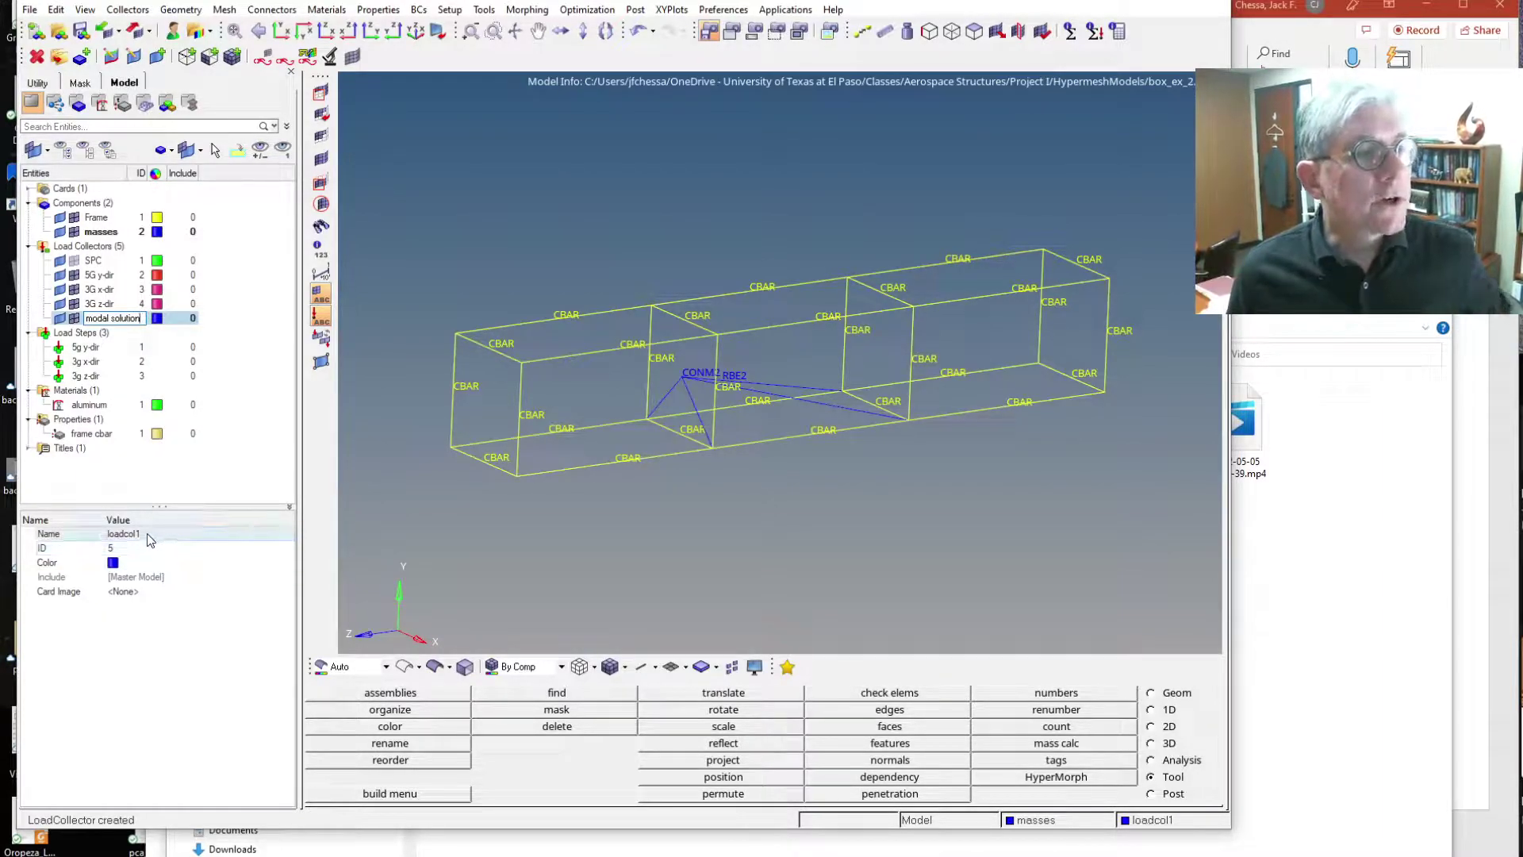
Step: Assign the EIGRL card image to the modal solution load collector
click(136, 593)
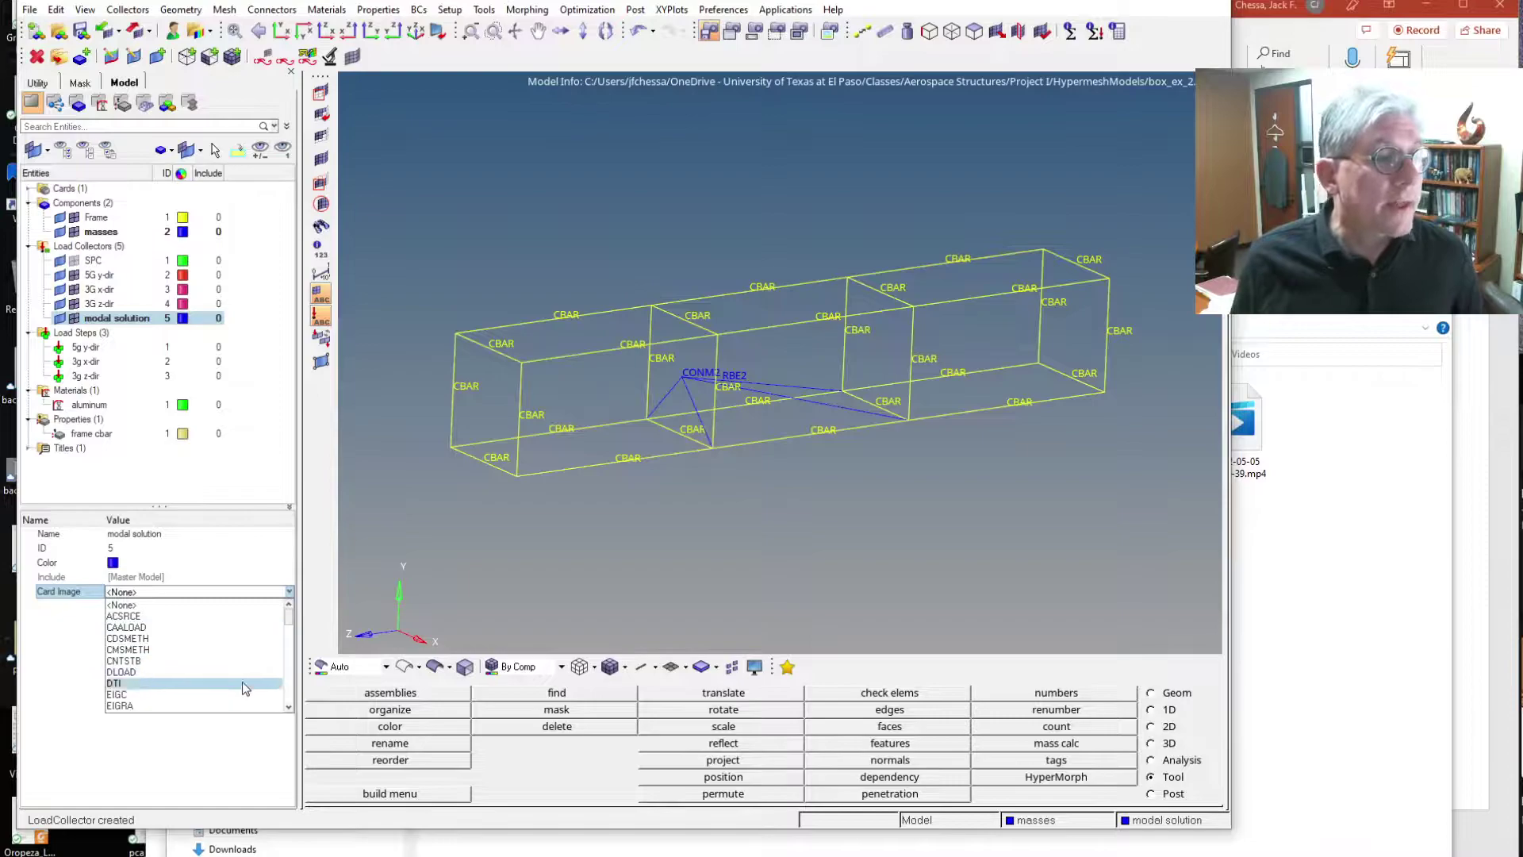
click(289, 708)
click(289, 708)
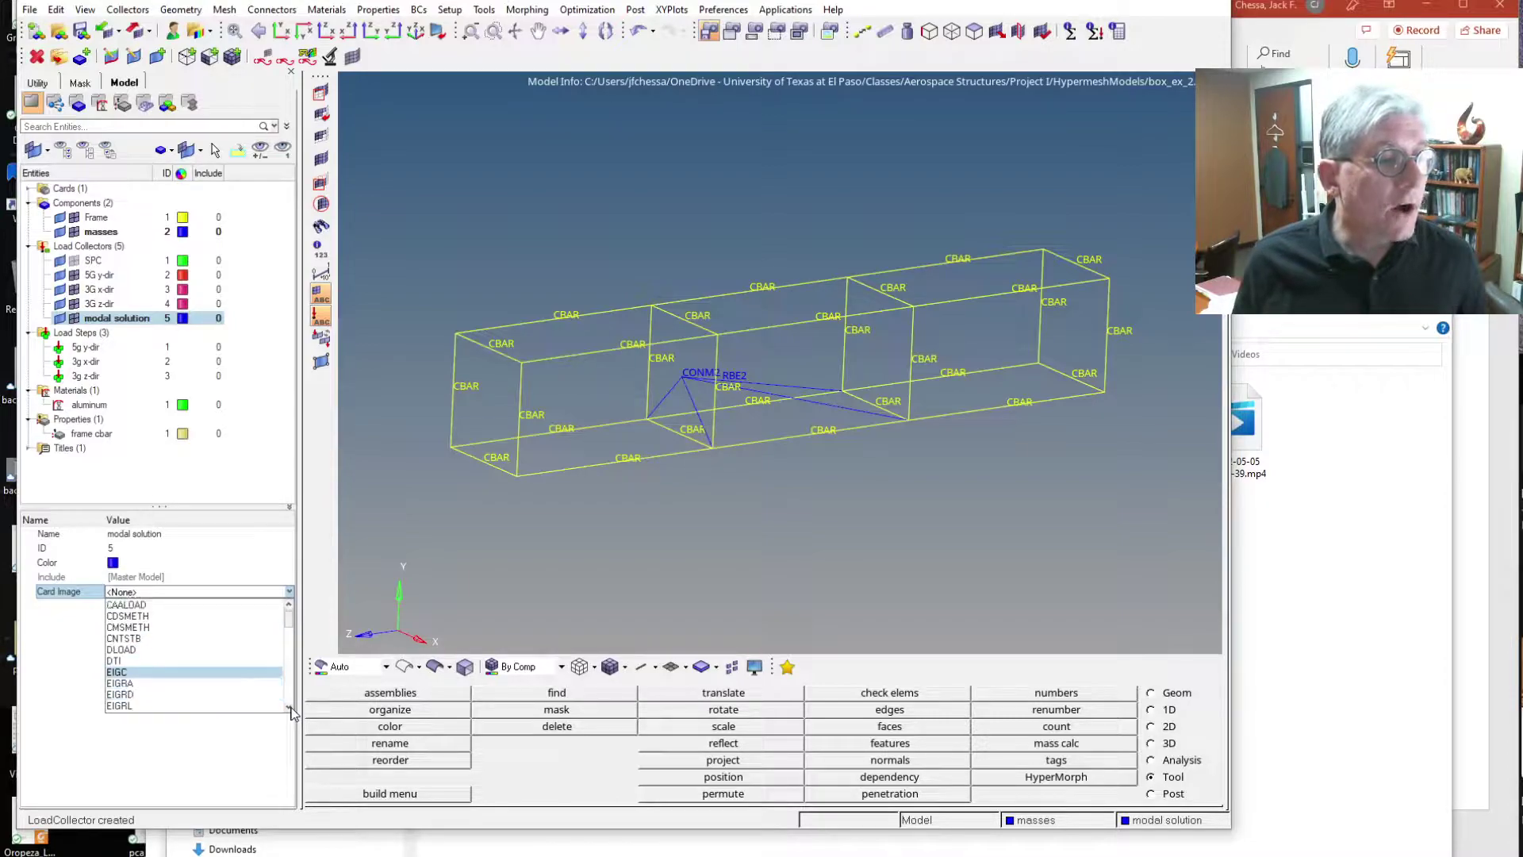
click(135, 679)
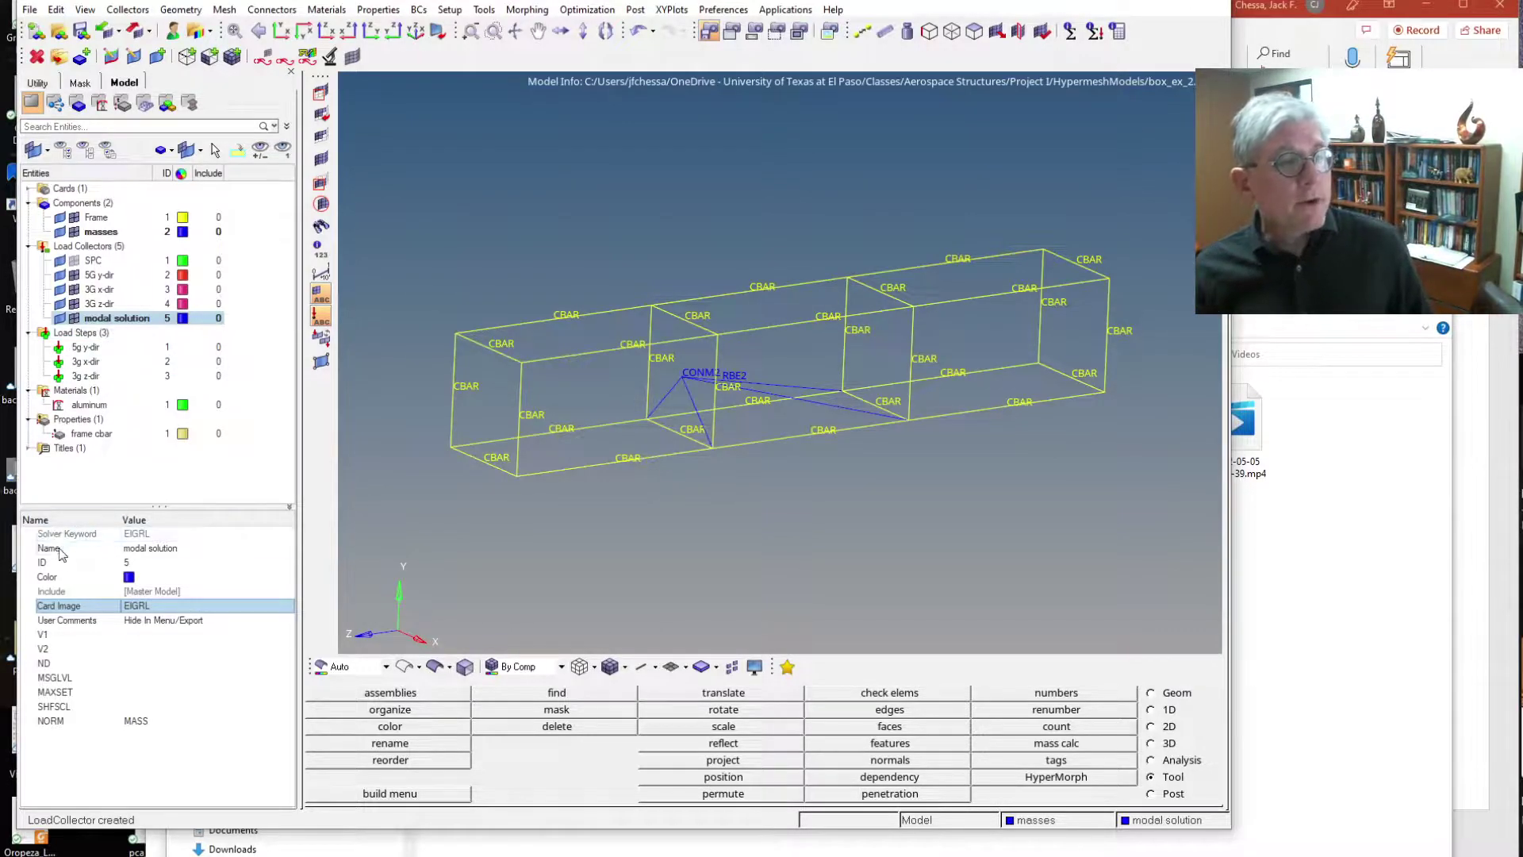
Step: Set V1 to 0.1 and ND to 10 on the modal solution's EIGRL card
click(131, 636)
click(173, 632)
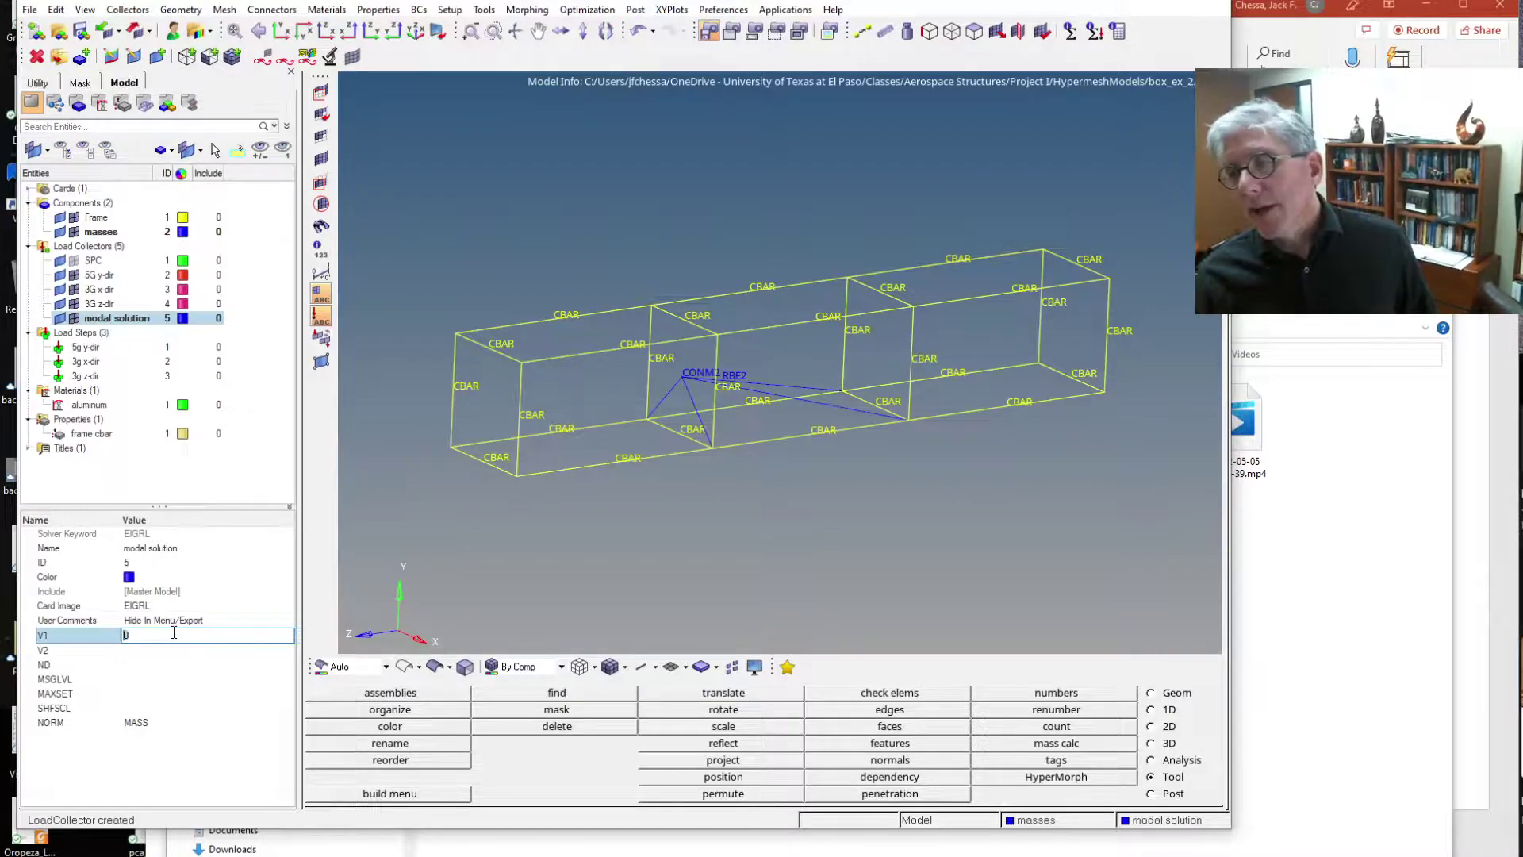
text(.1)
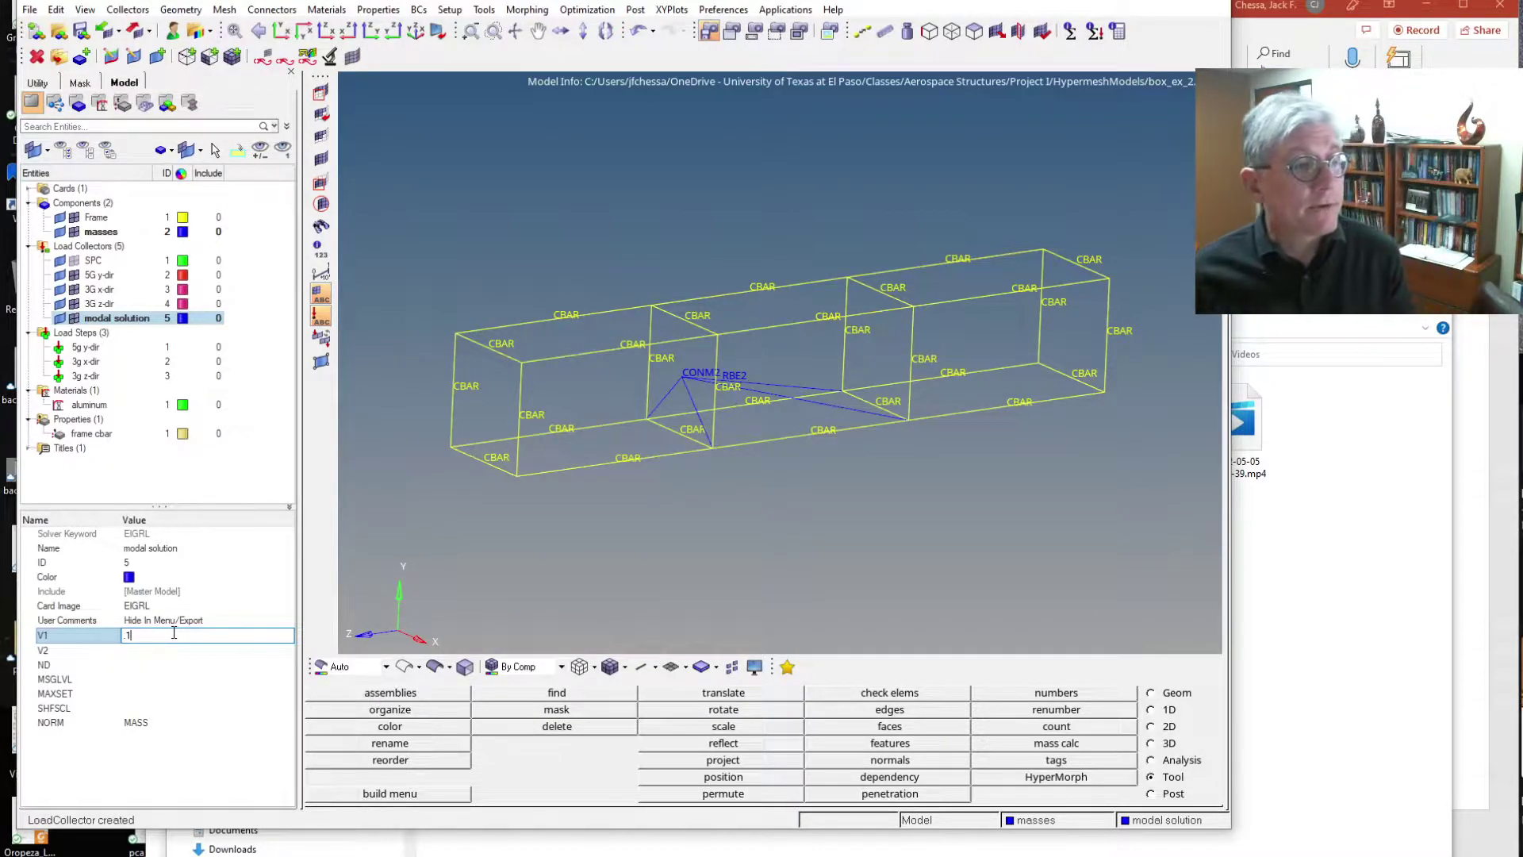
key(Return)
click(137, 664)
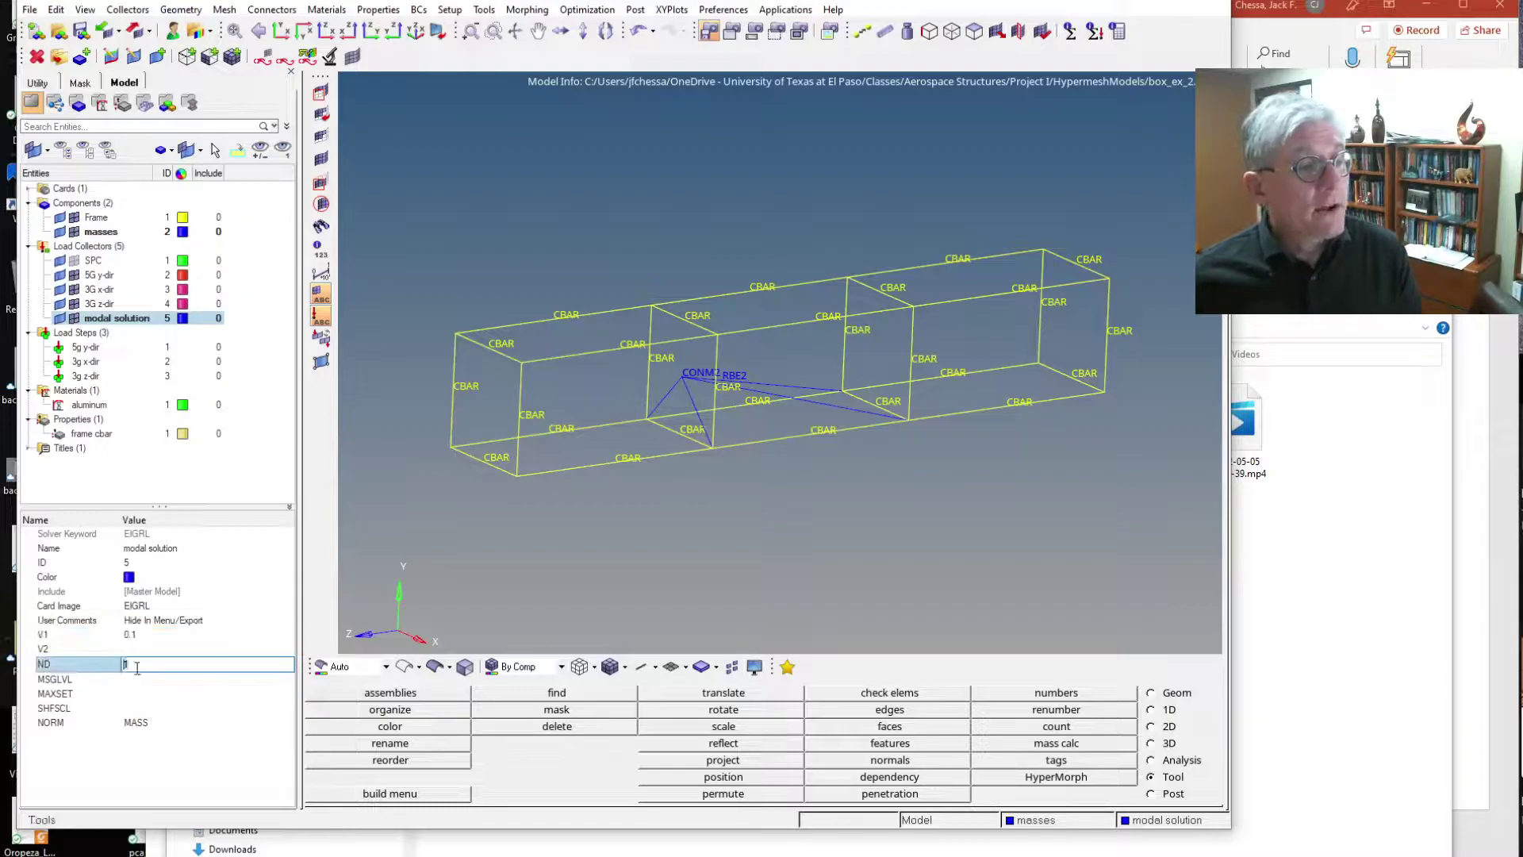
text(10)
key(Return)
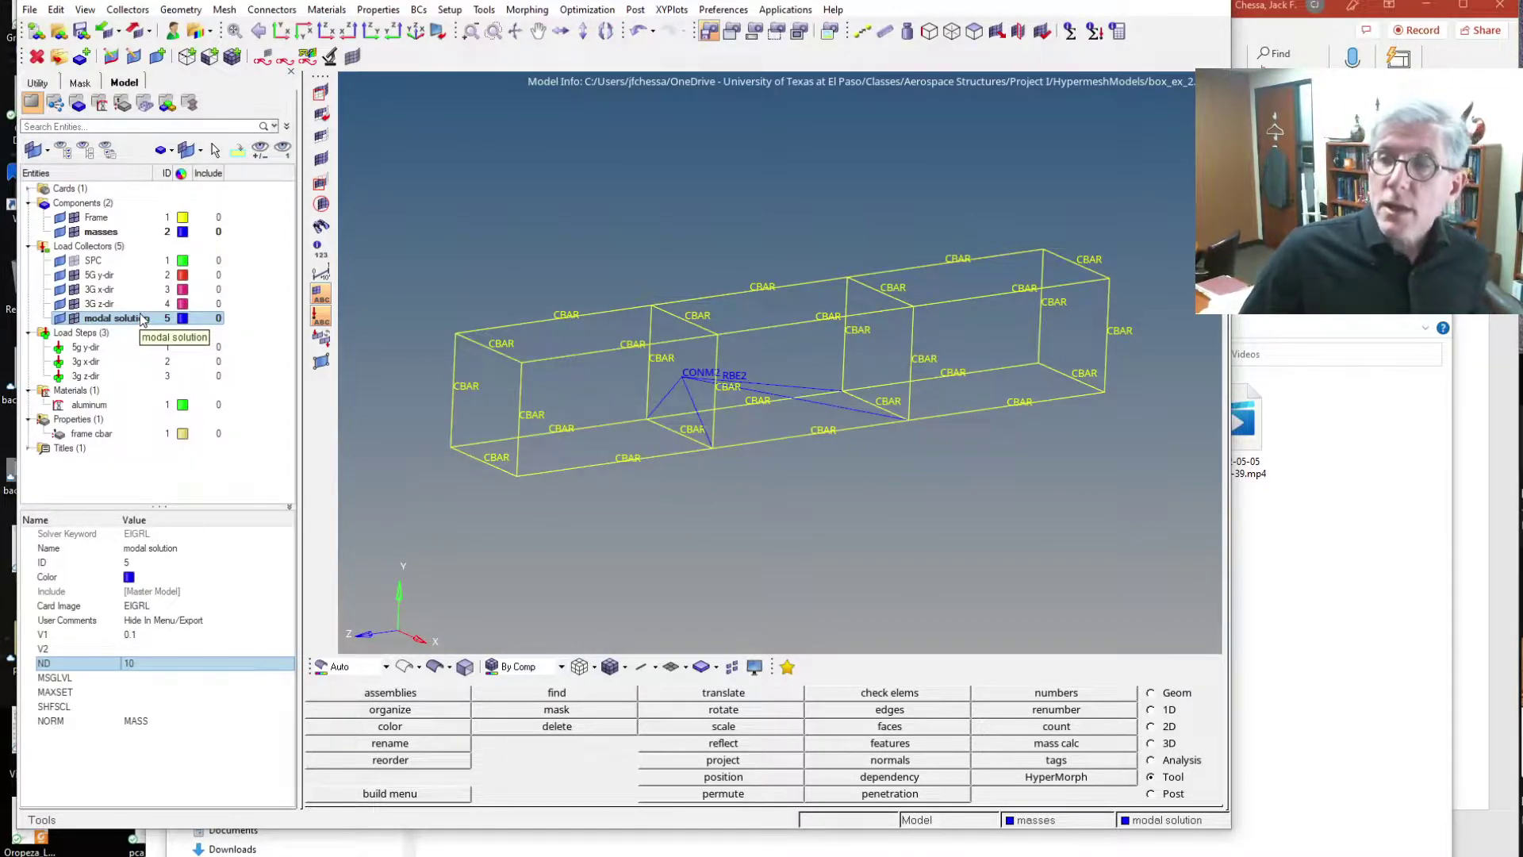
Step: Create a load step named "Modal"
right_click(146, 470)
mouse_move(182, 473)
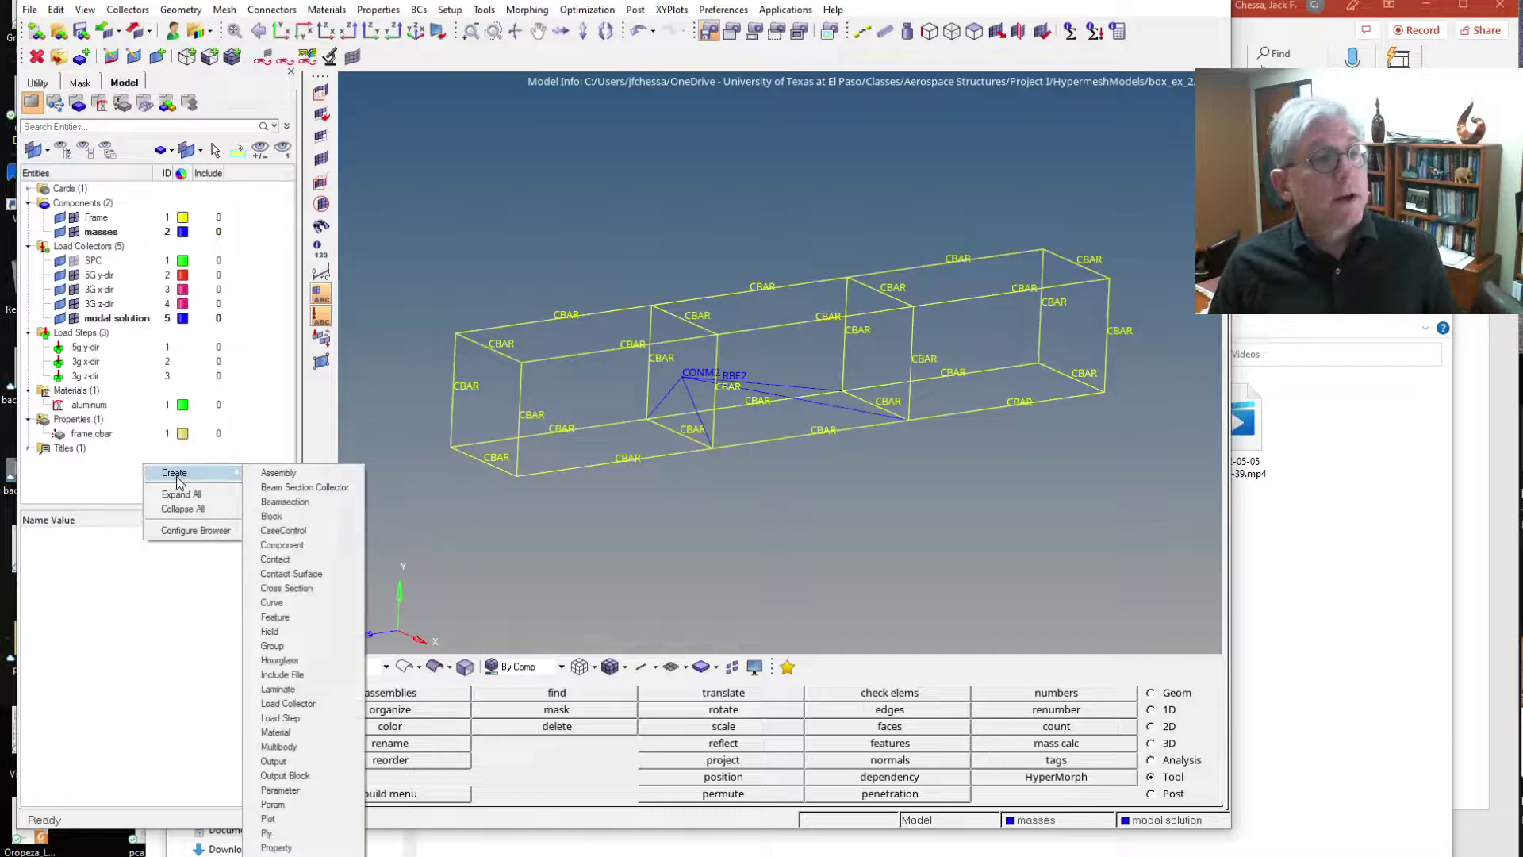
click(290, 718)
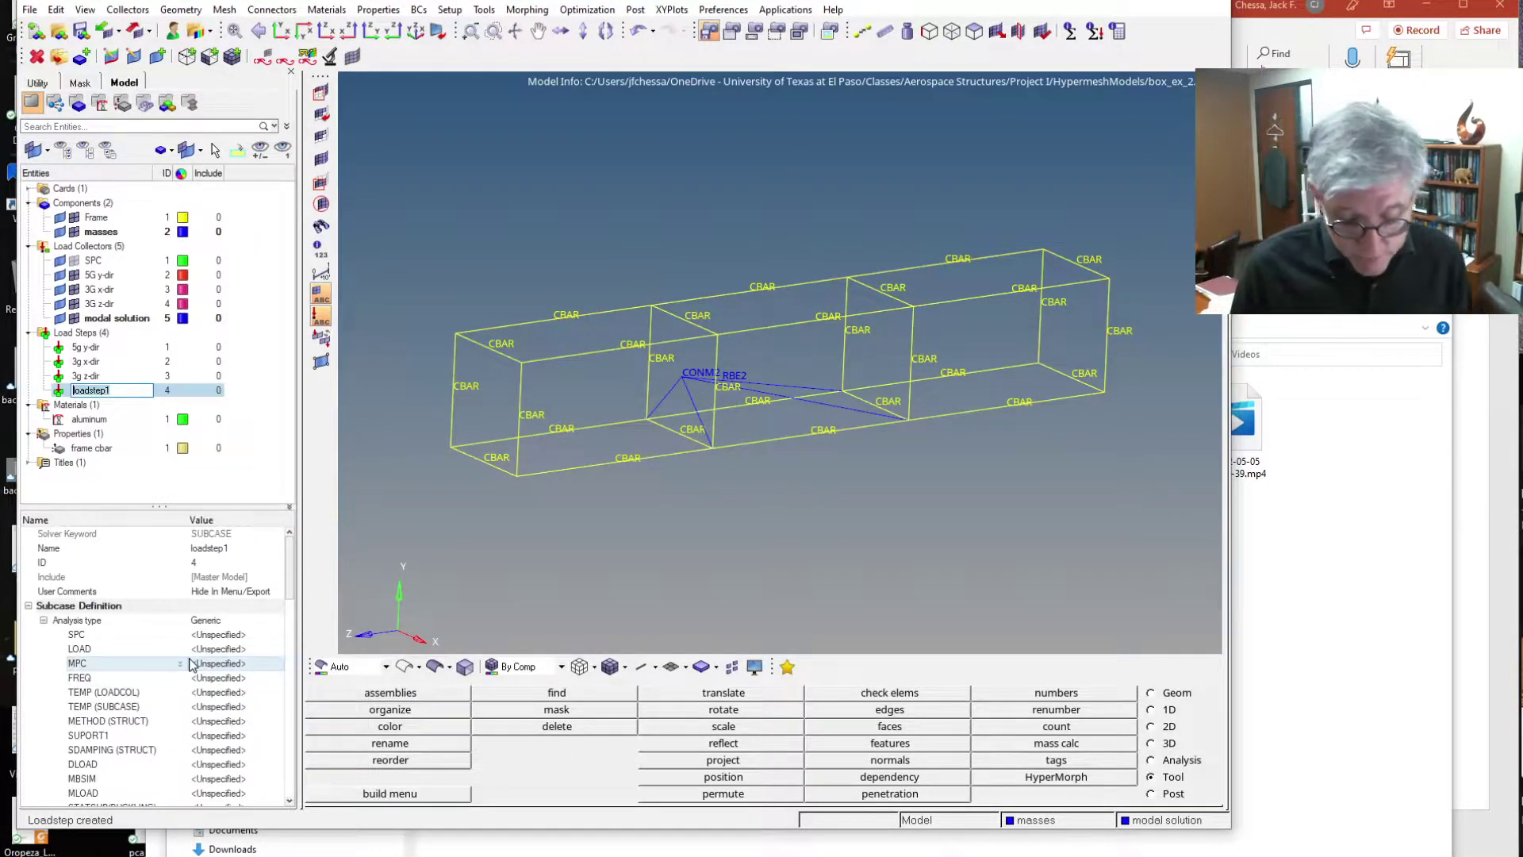
text(Modal)
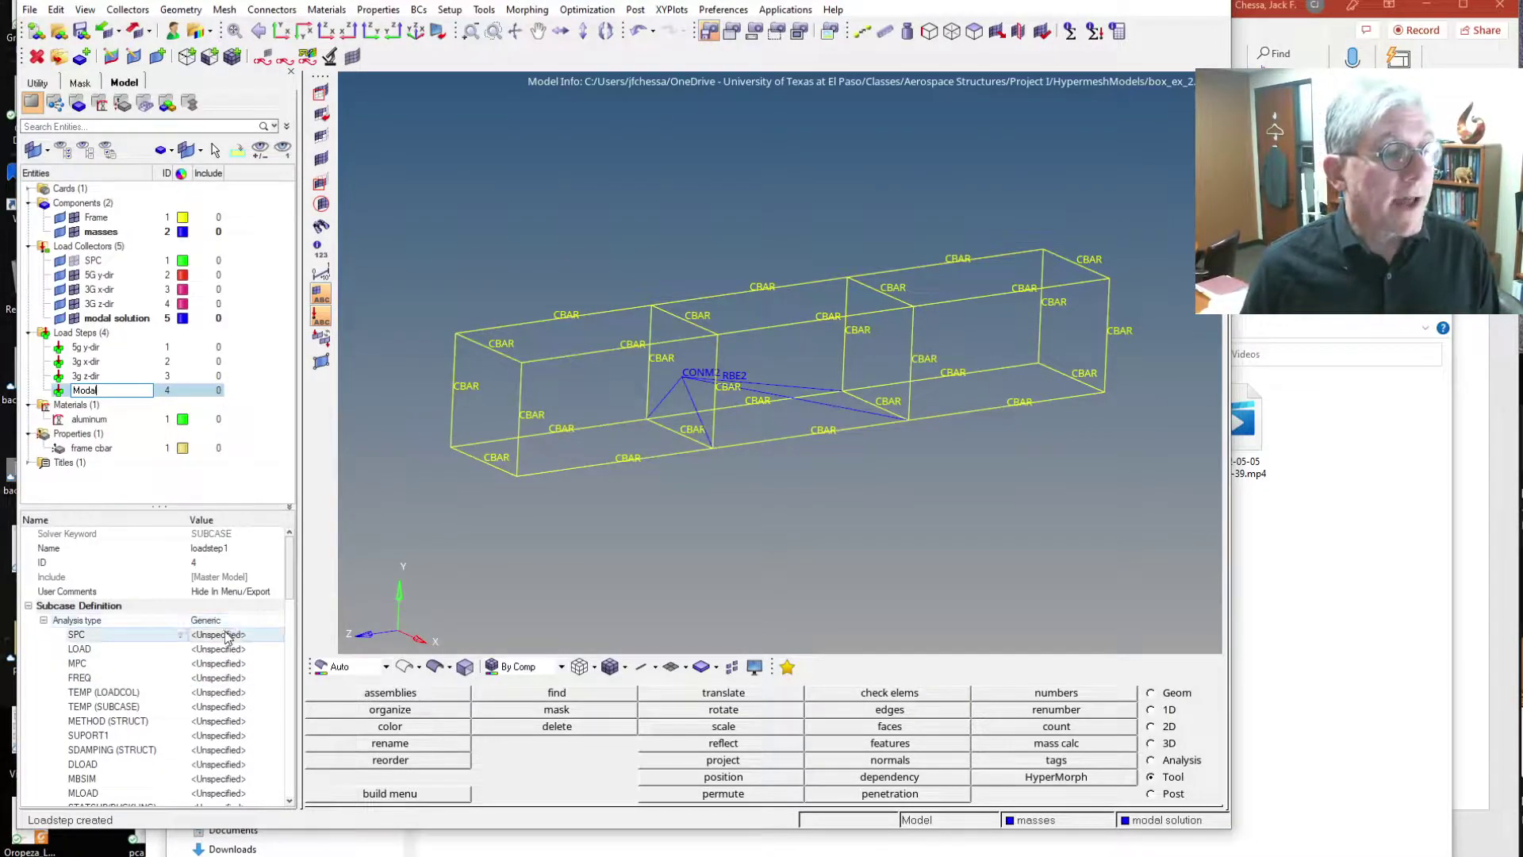
Step: Set the Modal load step's analysis type to Normal modes and its METHOD (STRUCT) to the modal solution load collector
click(226, 623)
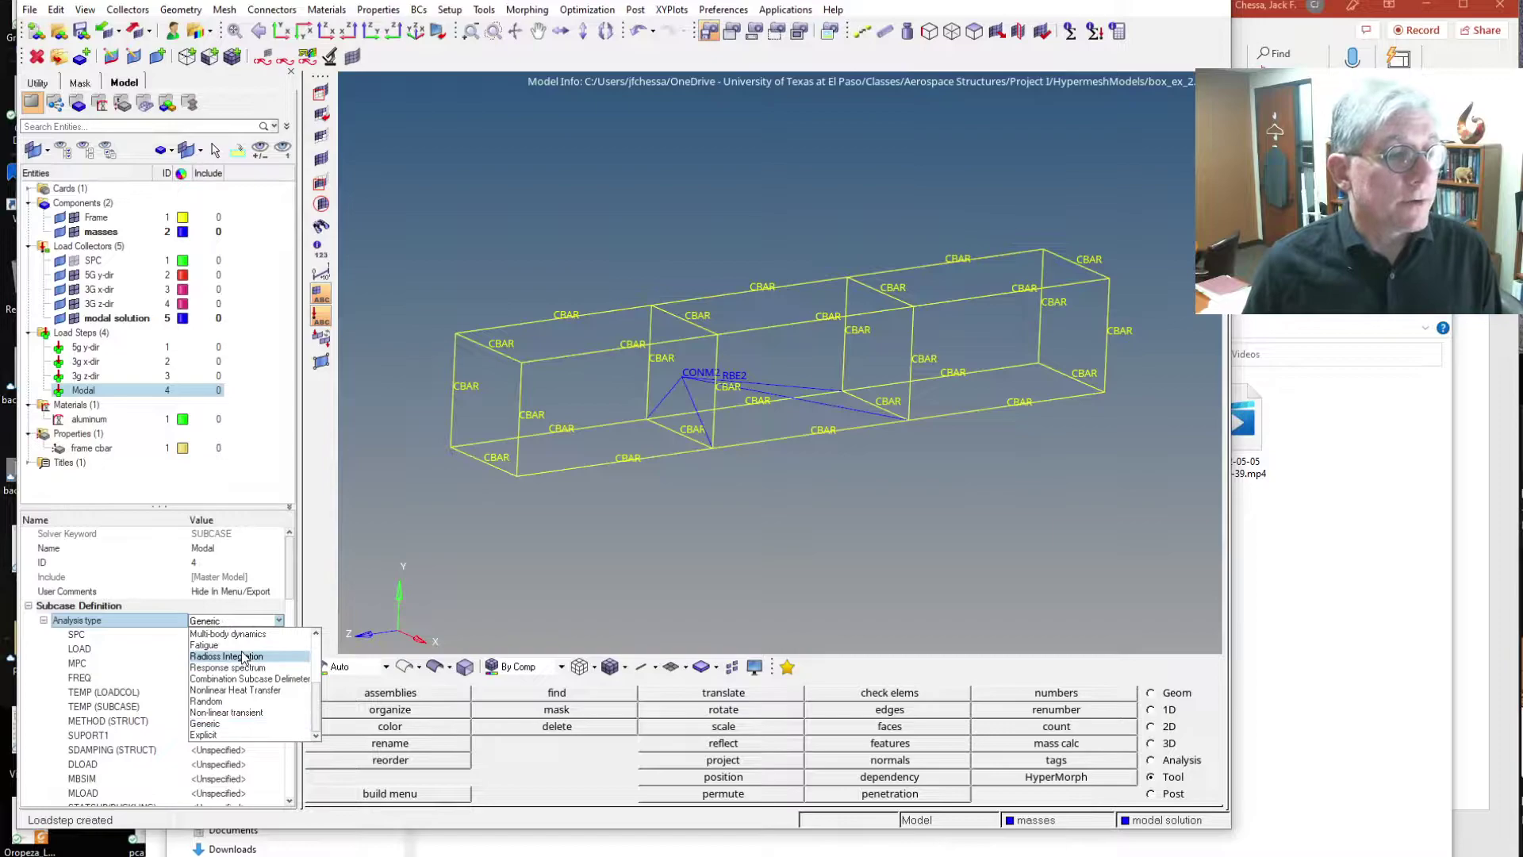
scroll(244, 657, up, 5)
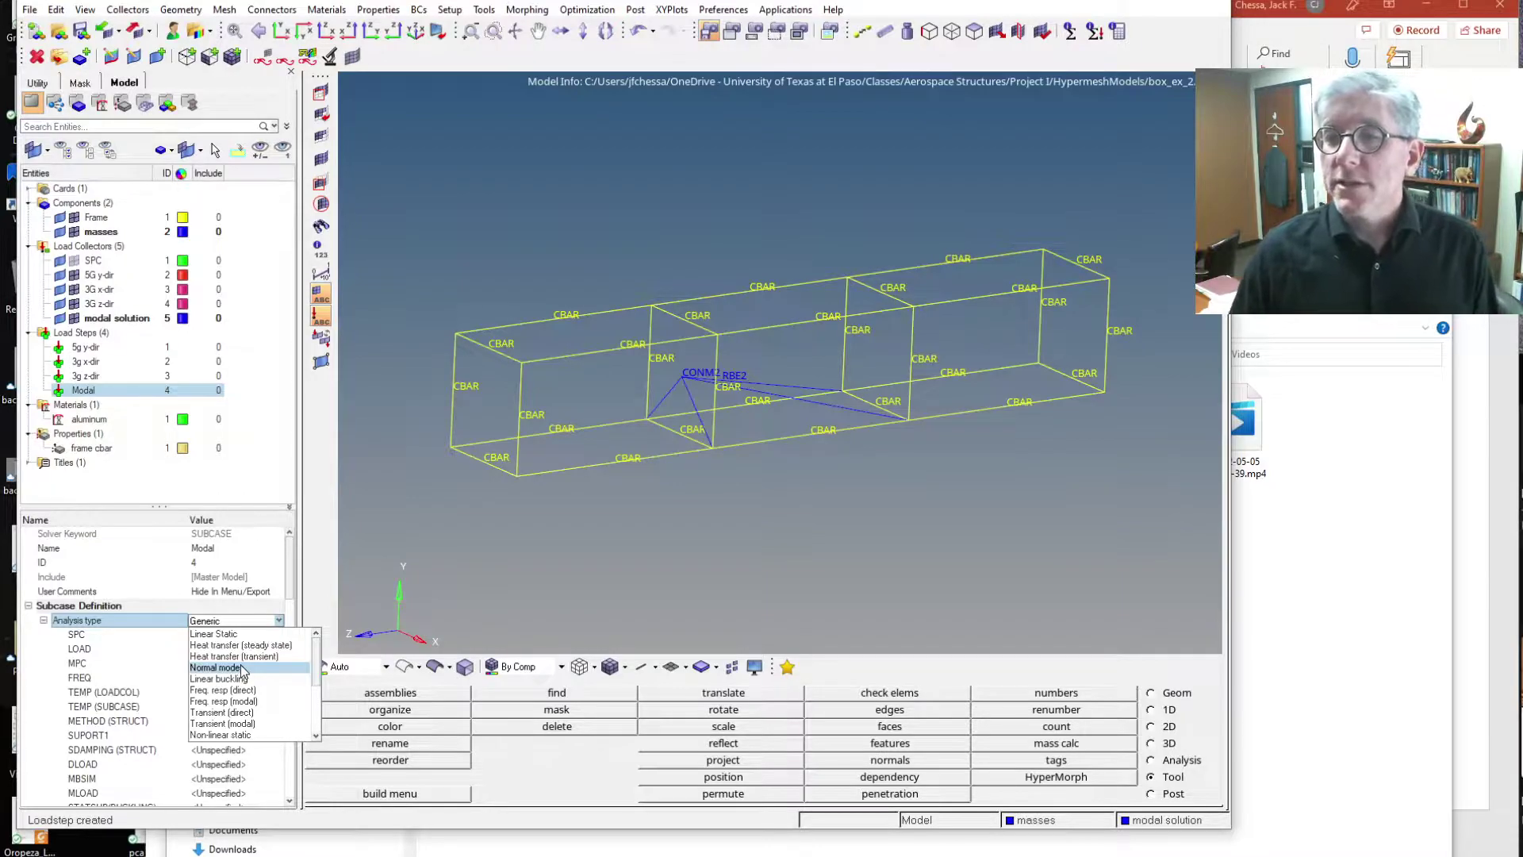
click(242, 669)
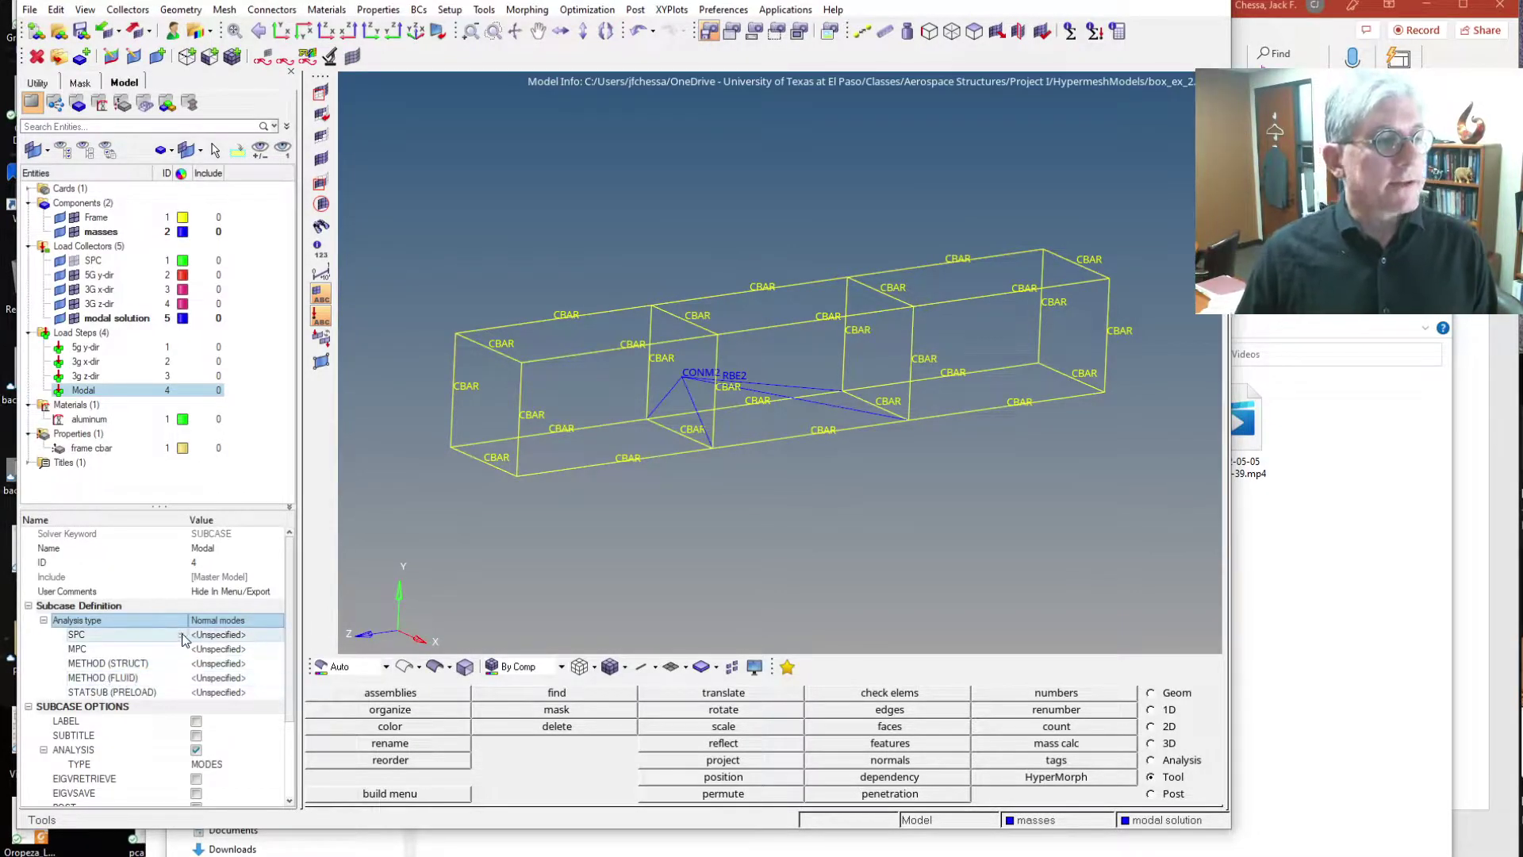
click(223, 664)
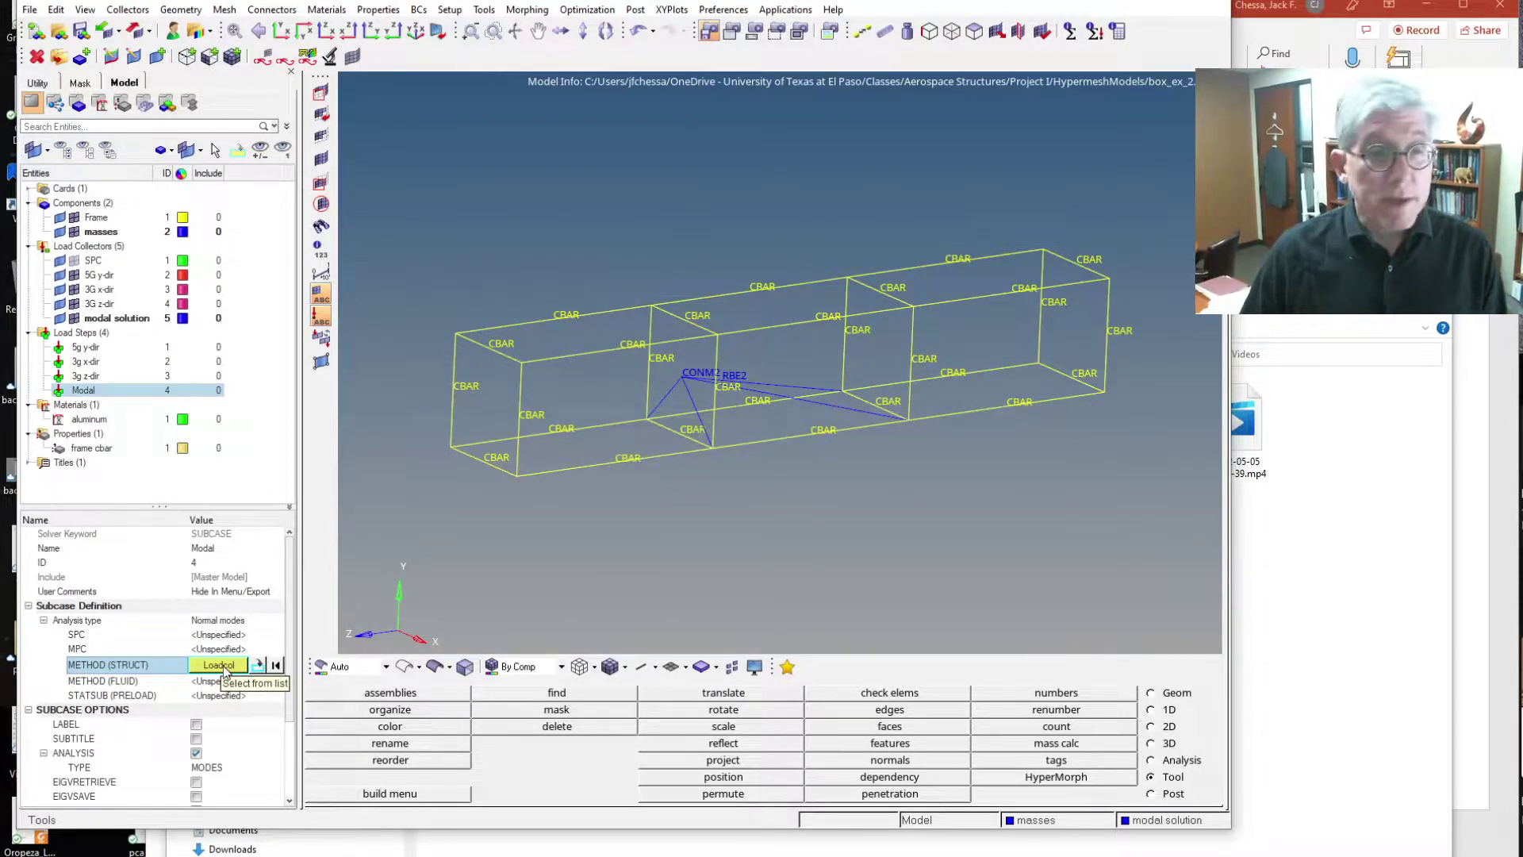
click(223, 668)
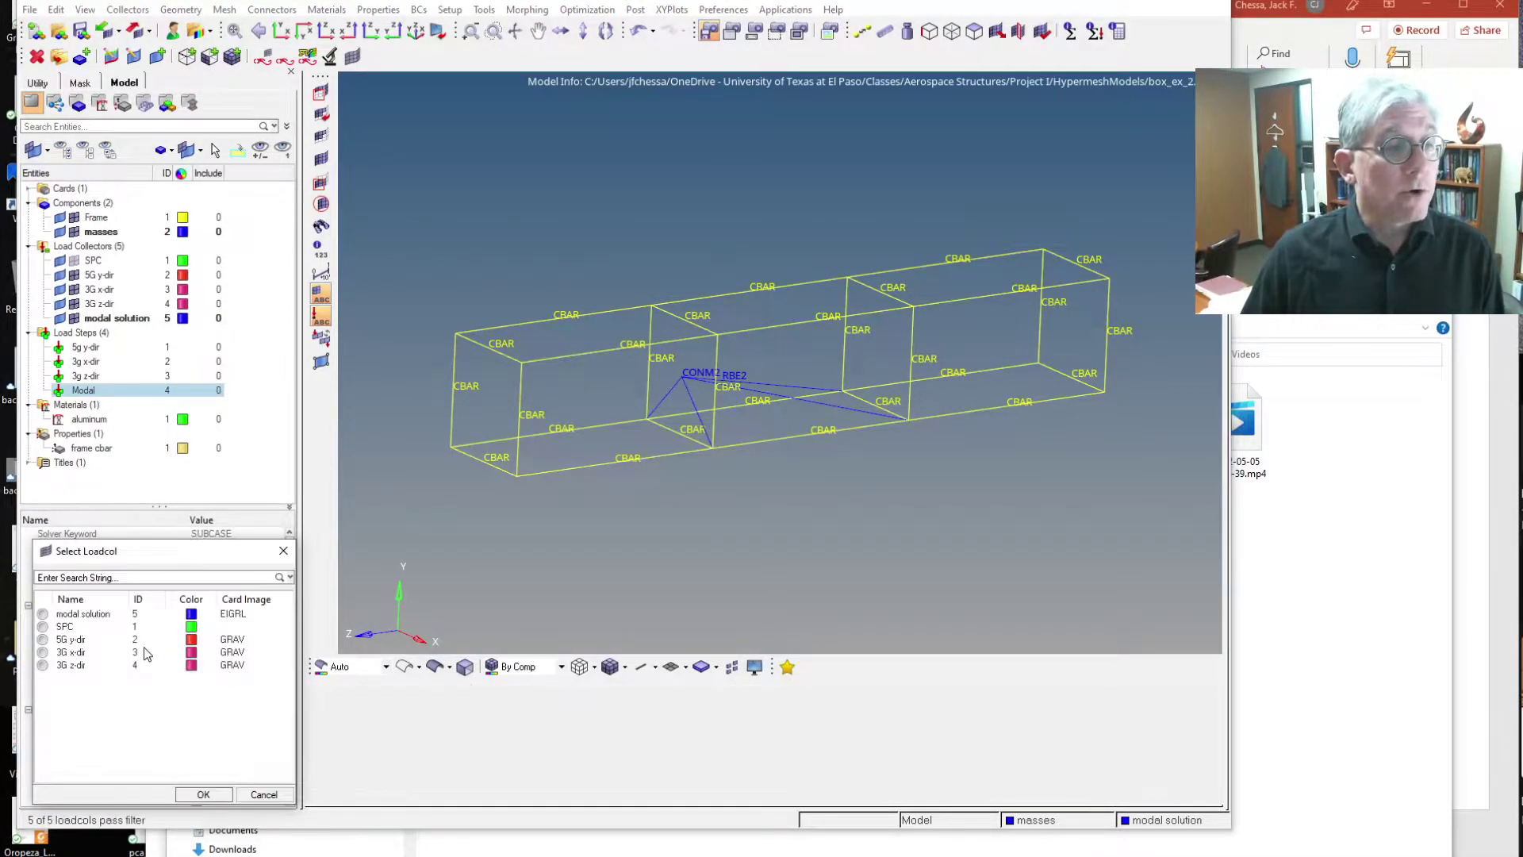
click(203, 795)
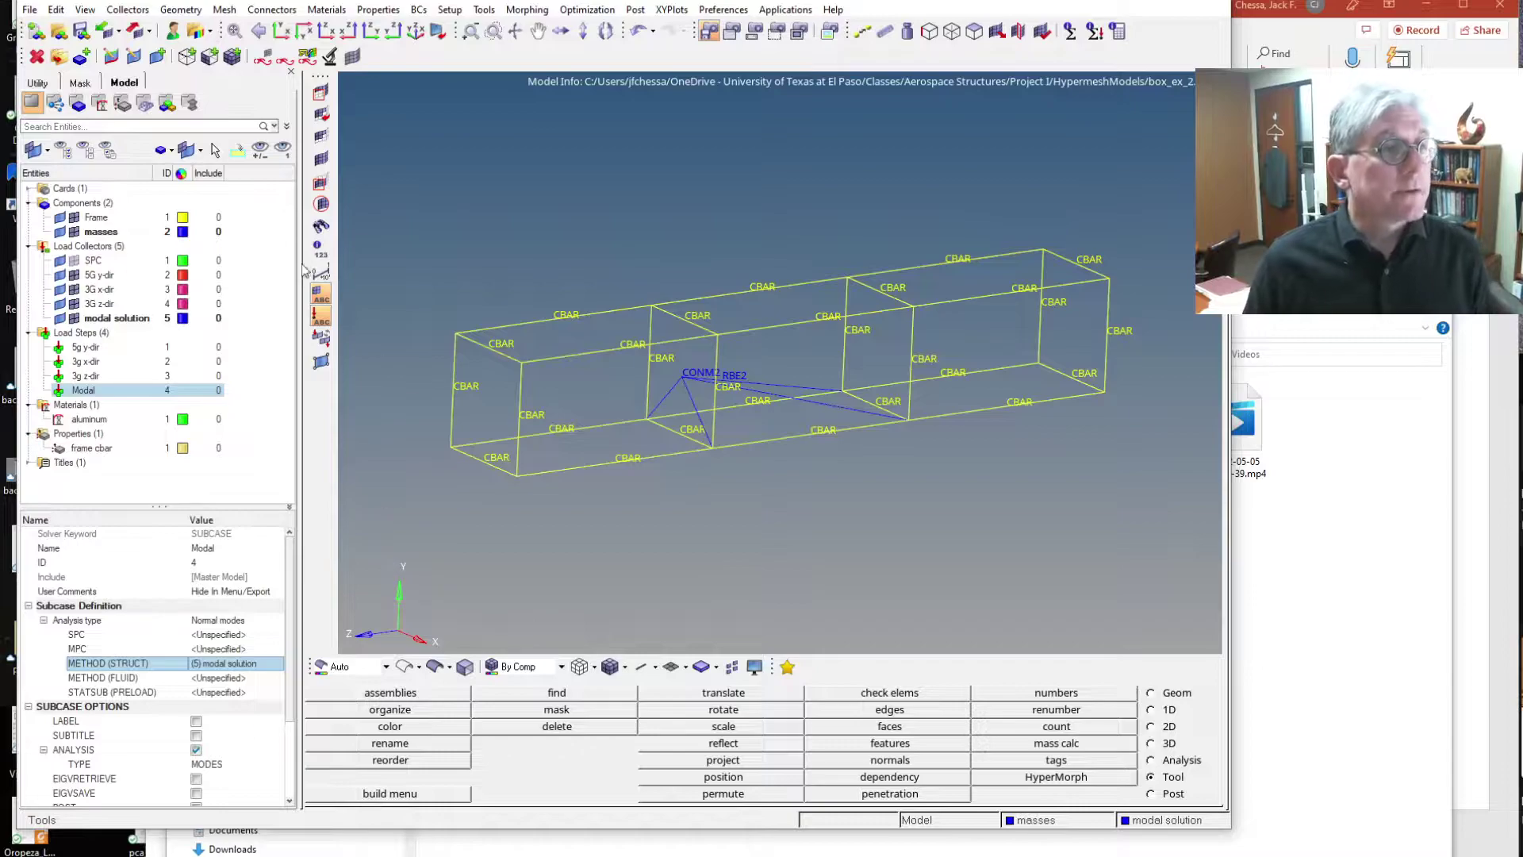
Step: Save the model and run the OptiStruct analysis on box_ex_2.fem
click(80, 30)
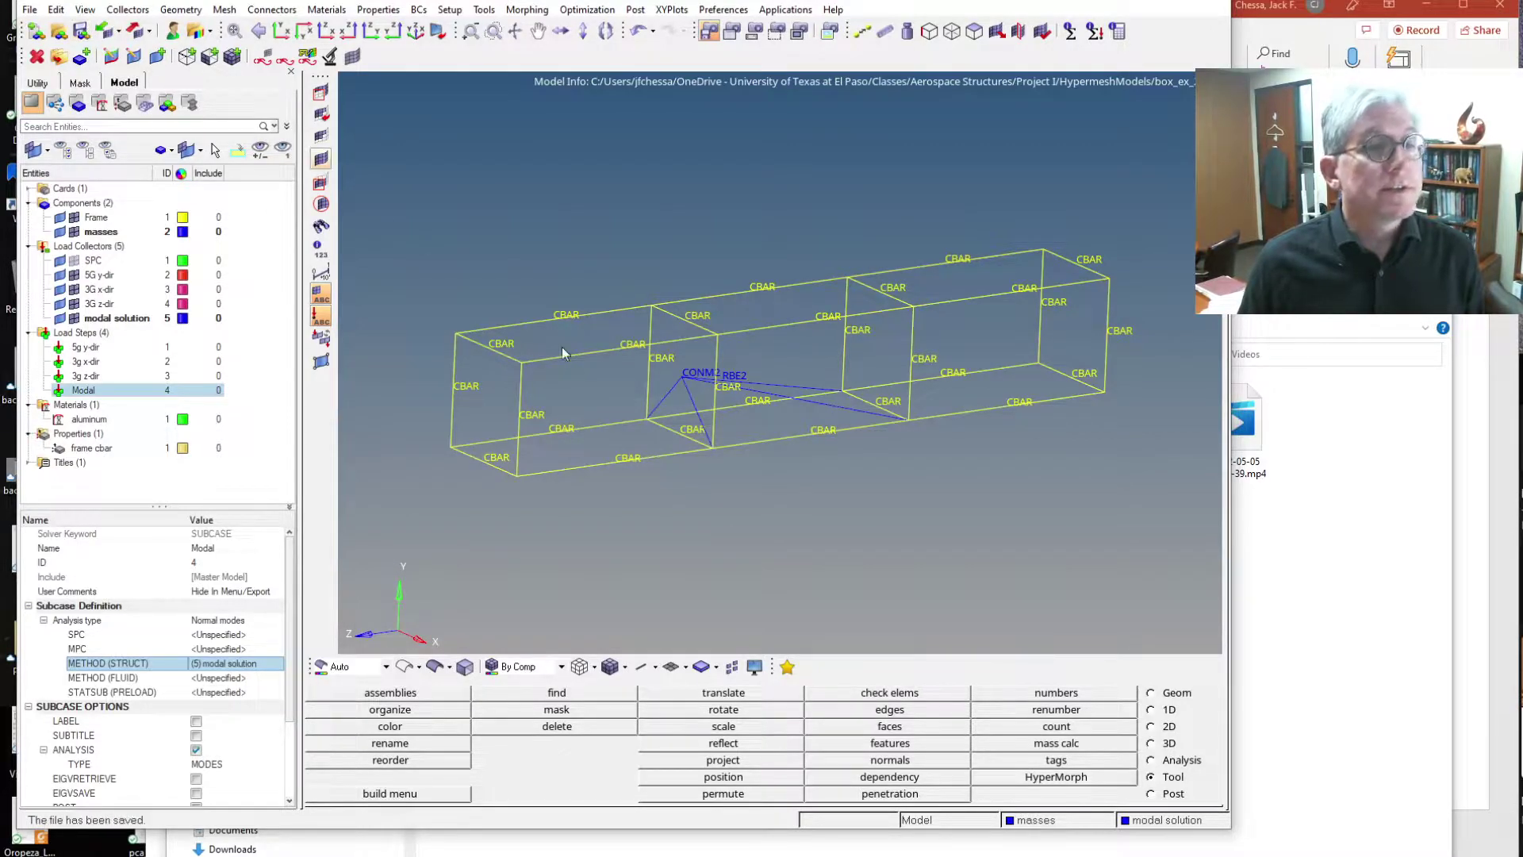
click(1190, 762)
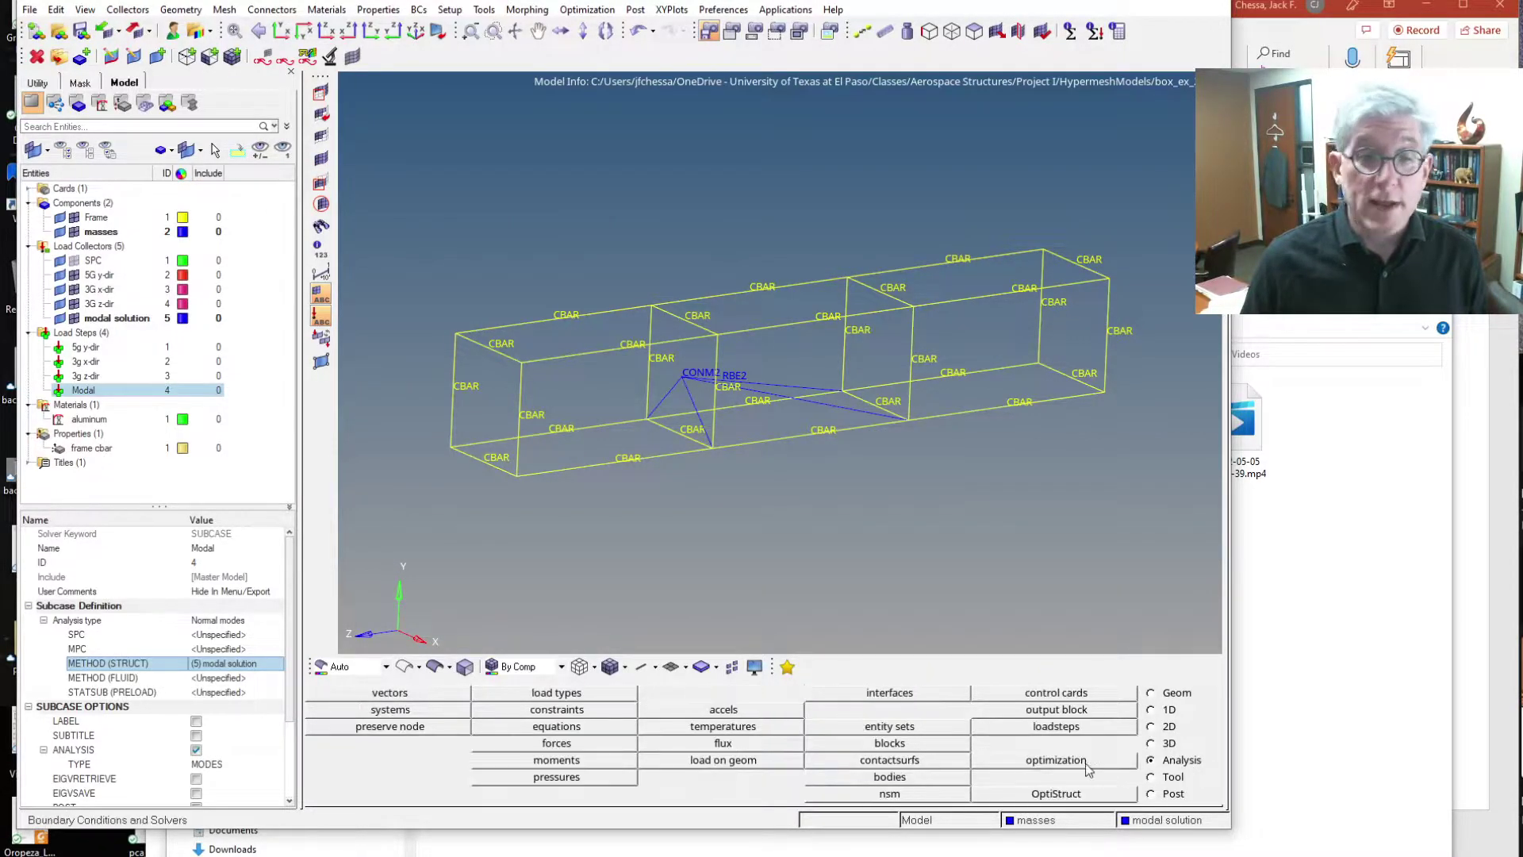
click(1043, 796)
click(1152, 695)
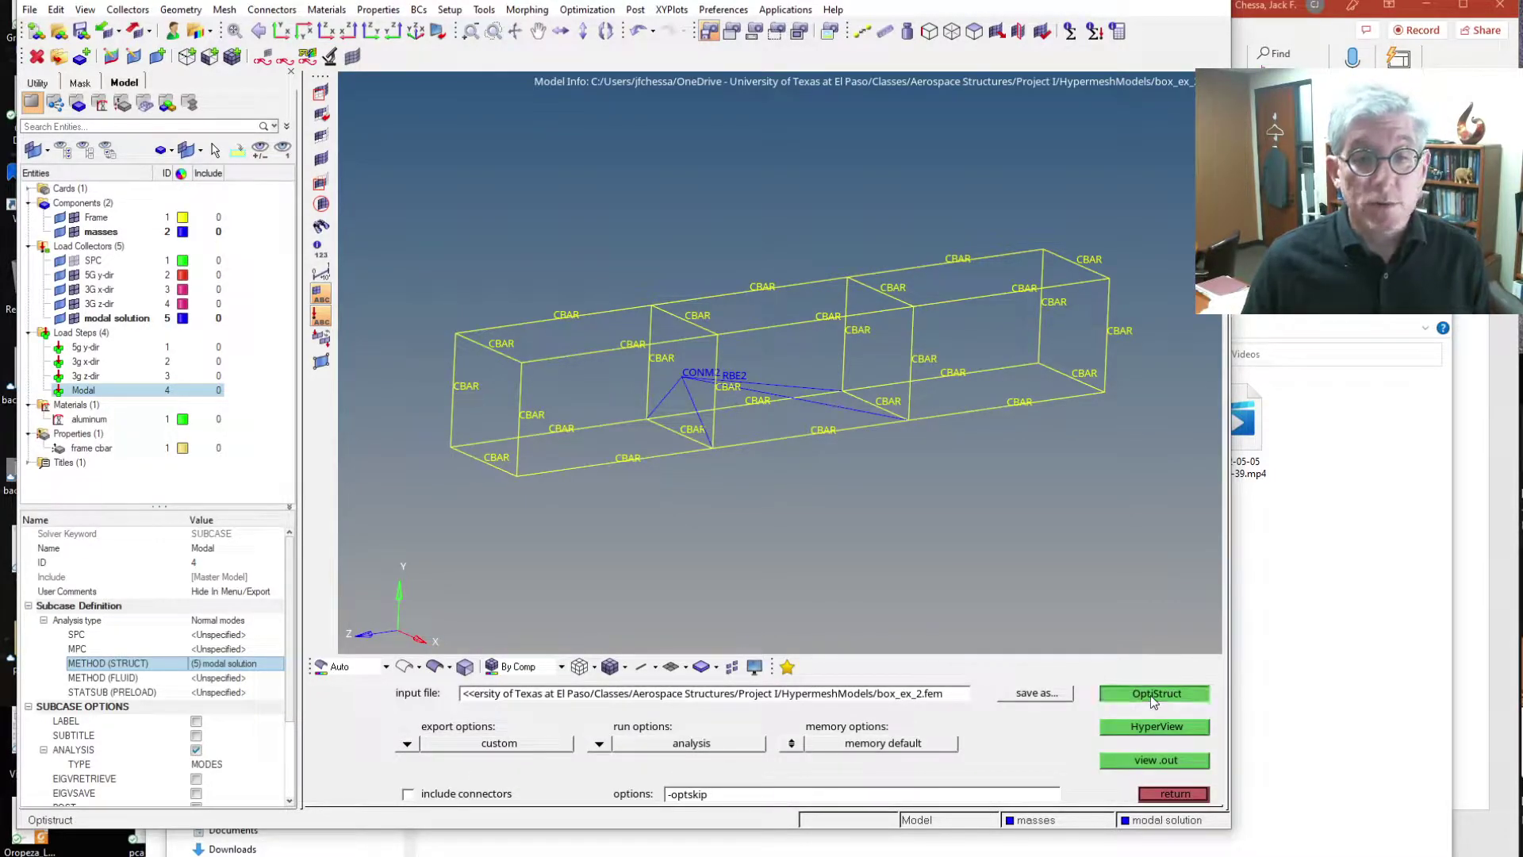
click(741, 761)
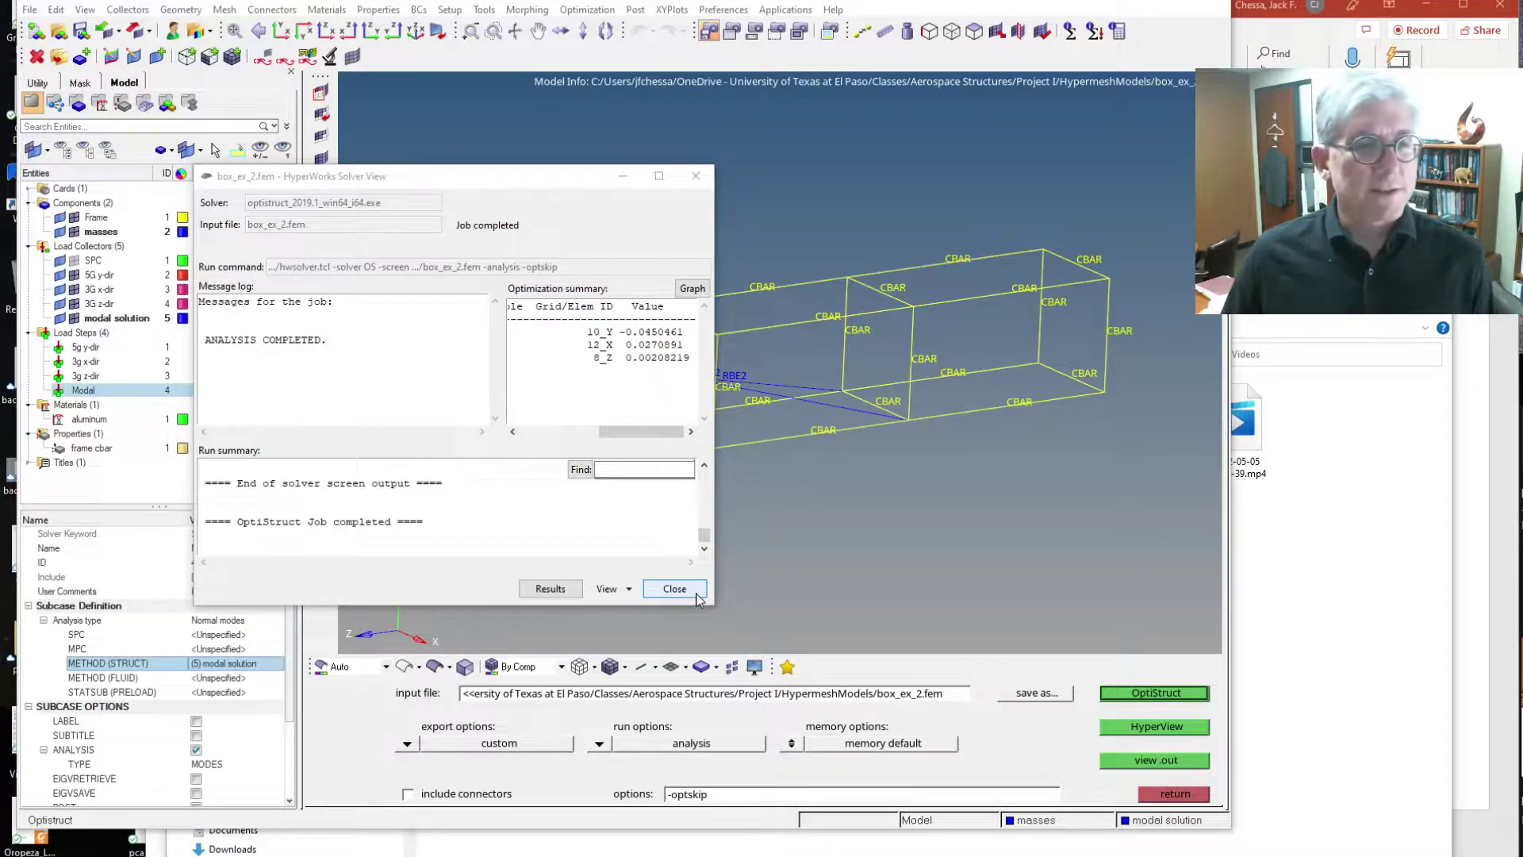
Step: Open the completed job's results in HyperView and select Subcase 4 (Modal) as the active load case
click(559, 591)
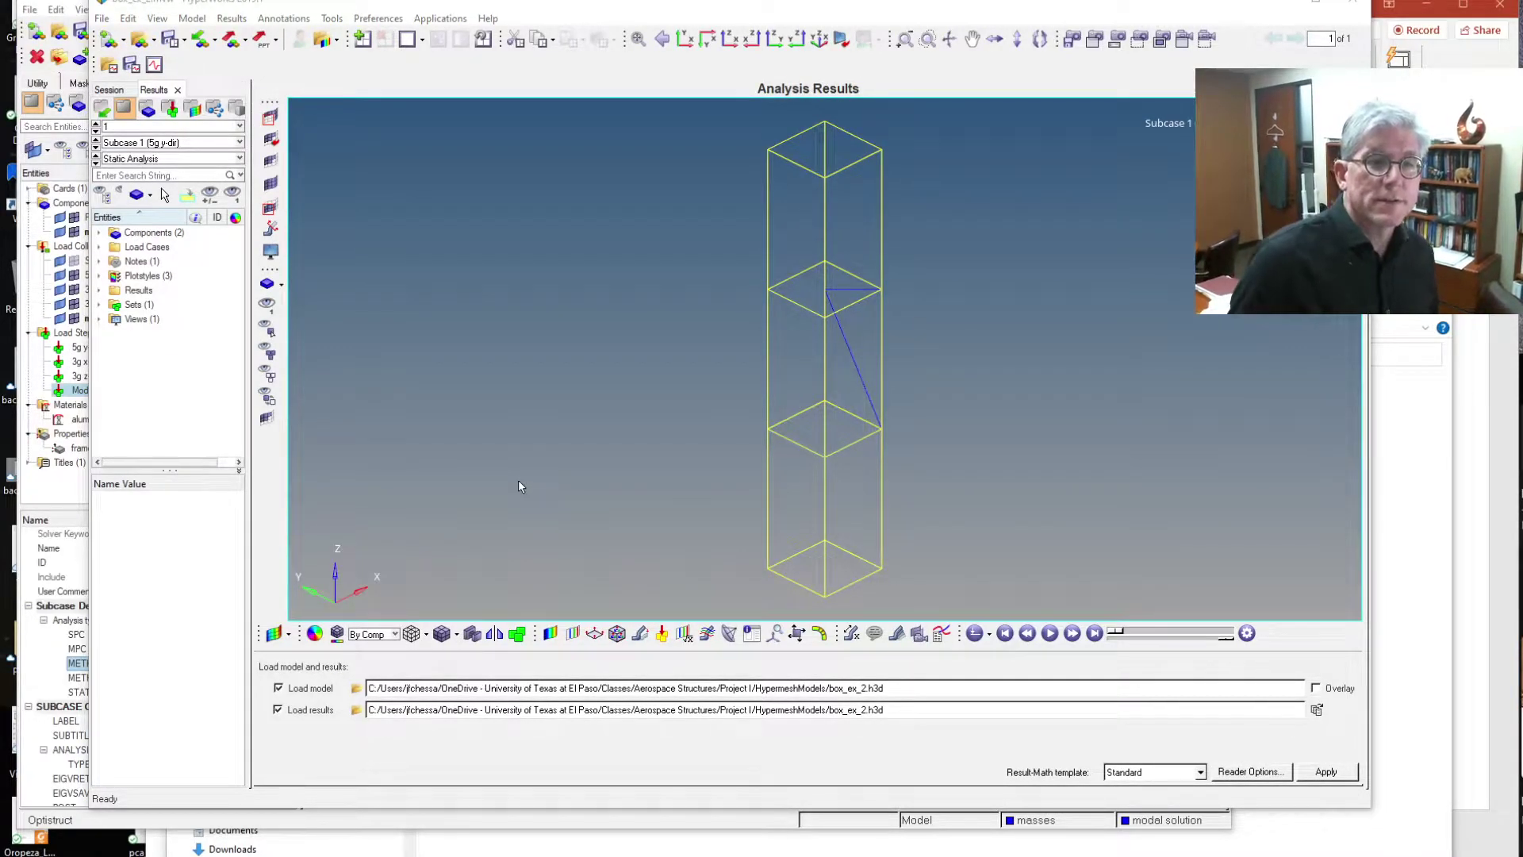
ctrl+drag(1183, 489, 1183, 488)
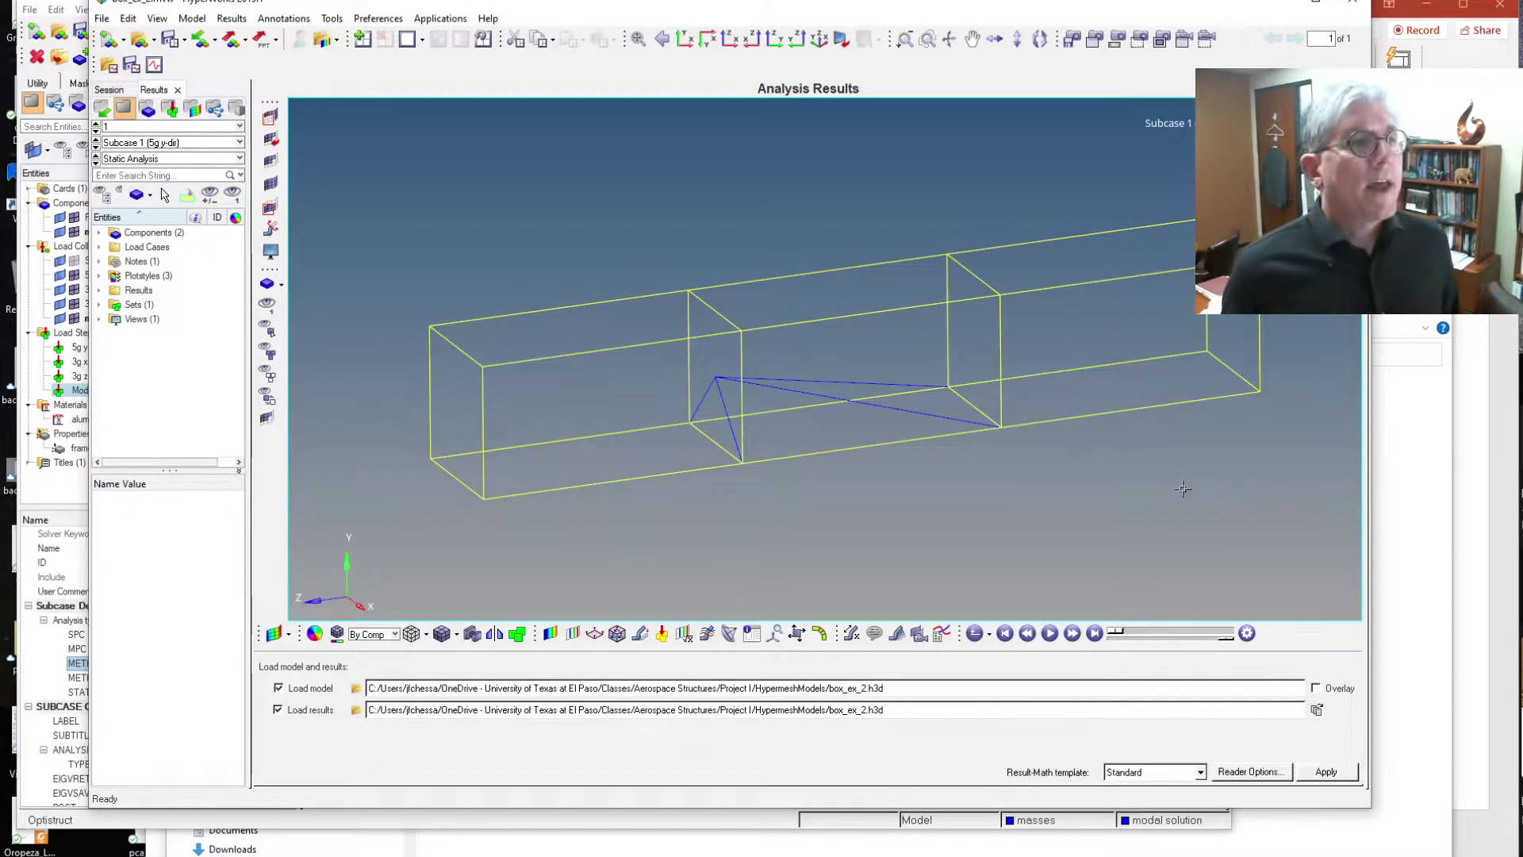
click(223, 143)
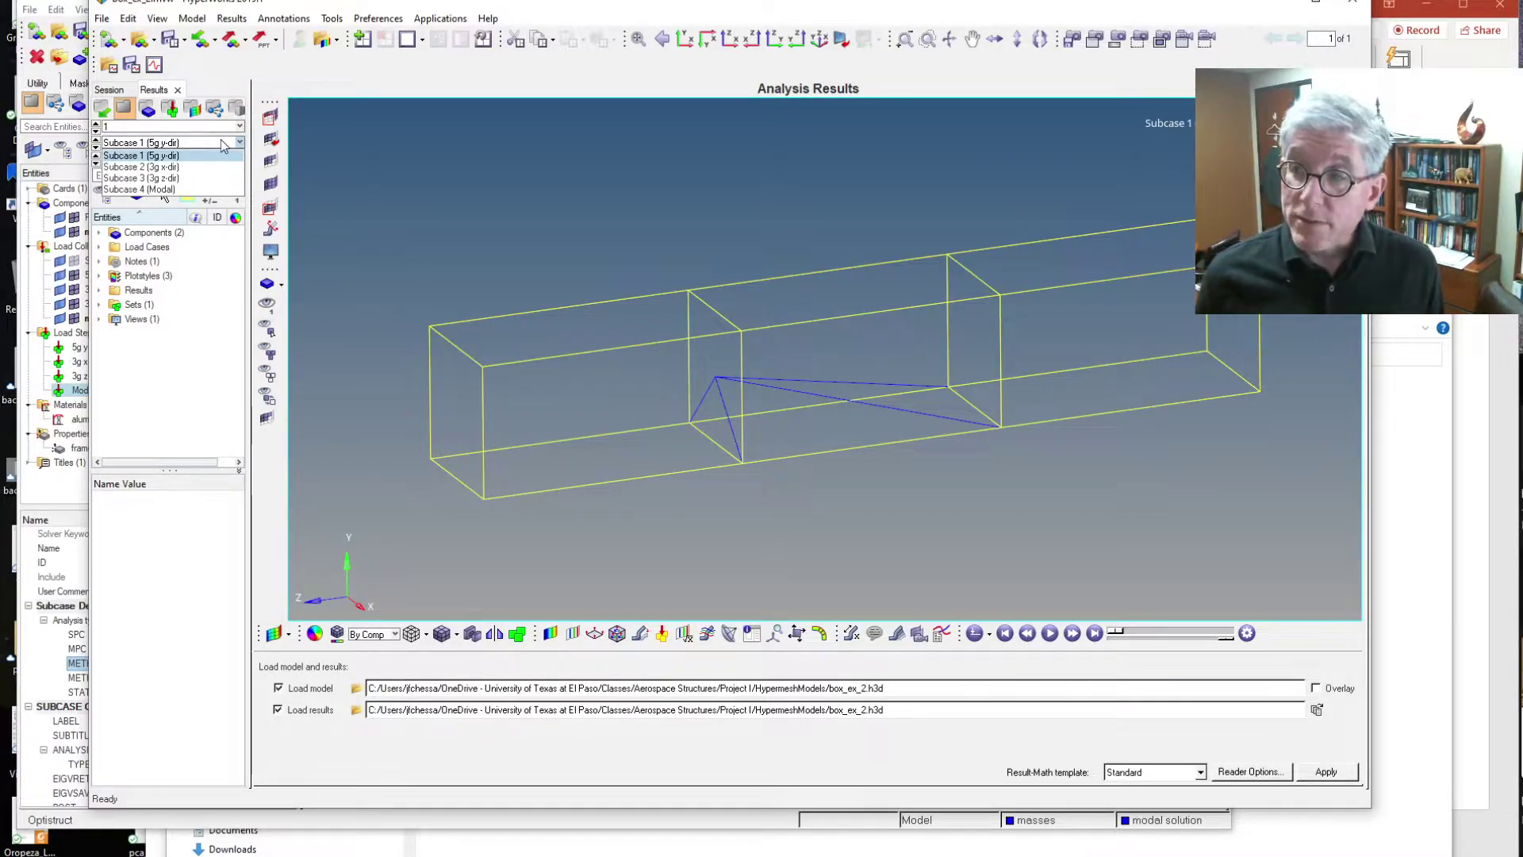
click(167, 190)
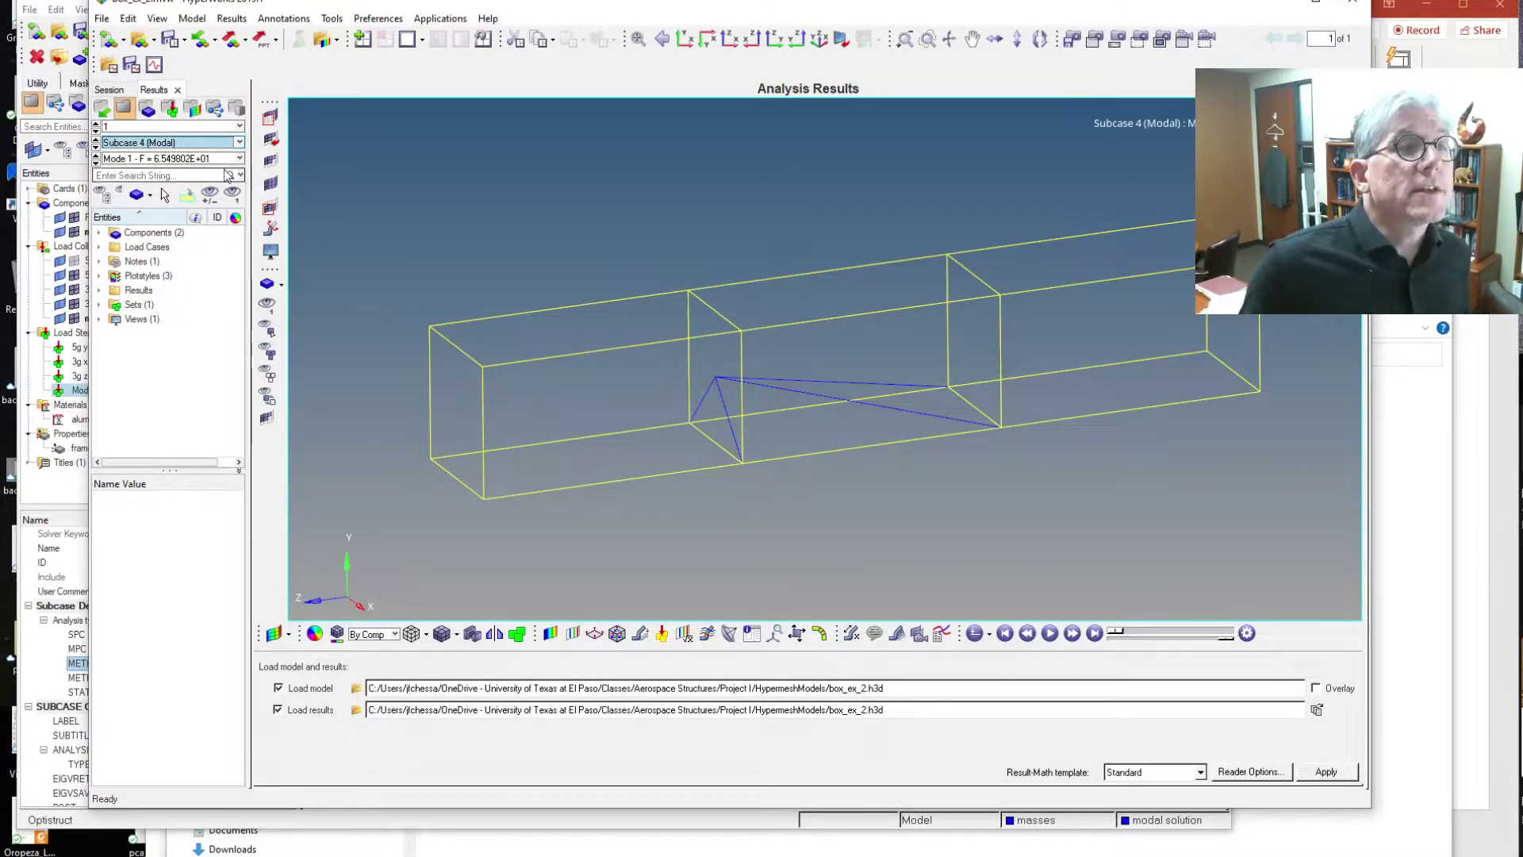
Step: Select Mode 1 of the Modal subcase and play its mode shape in modal animation mode
click(238, 159)
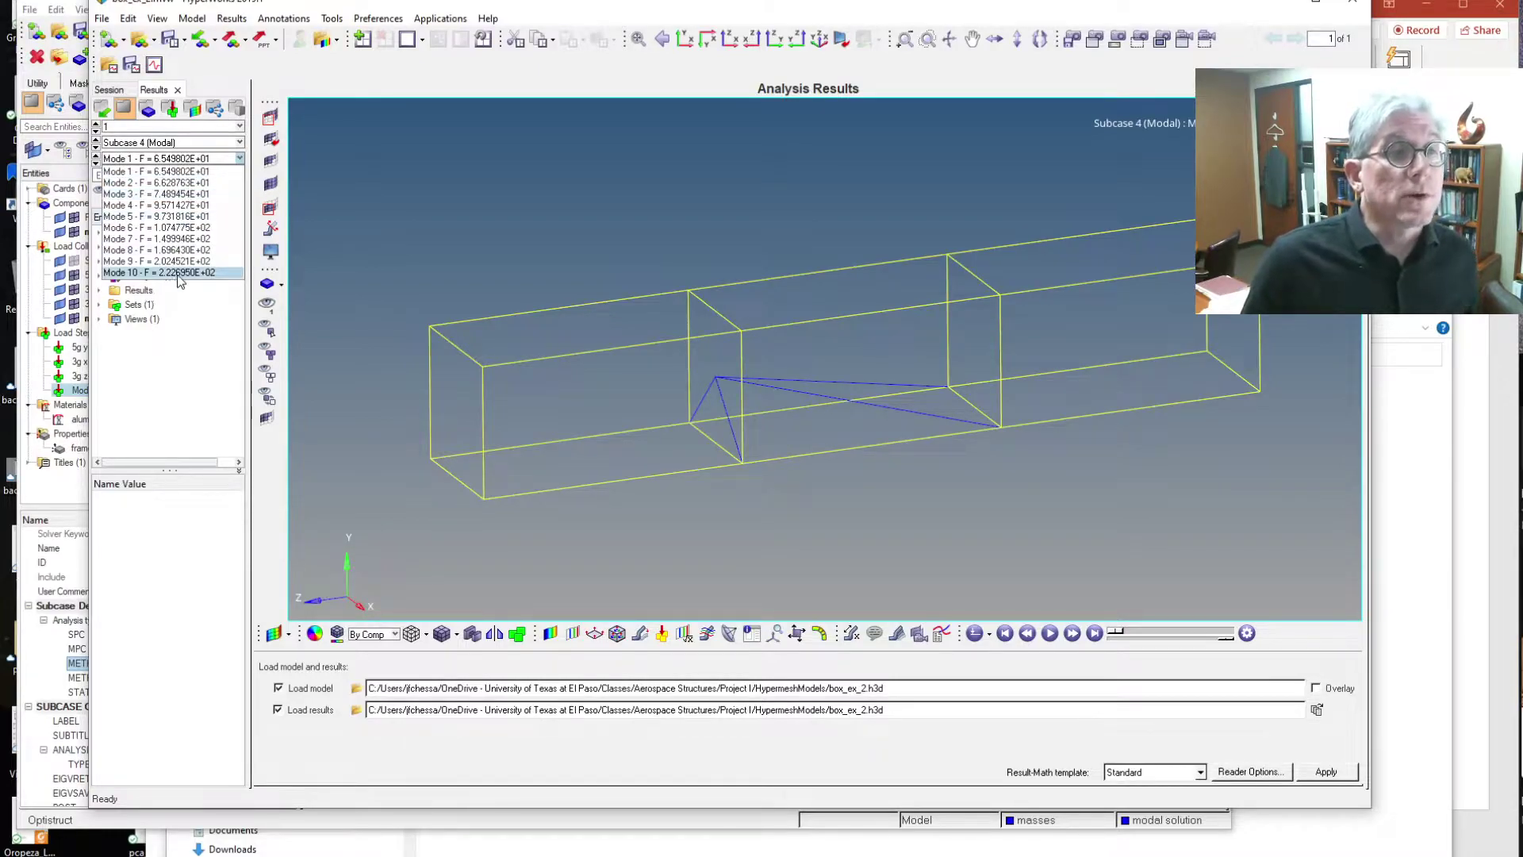
click(178, 172)
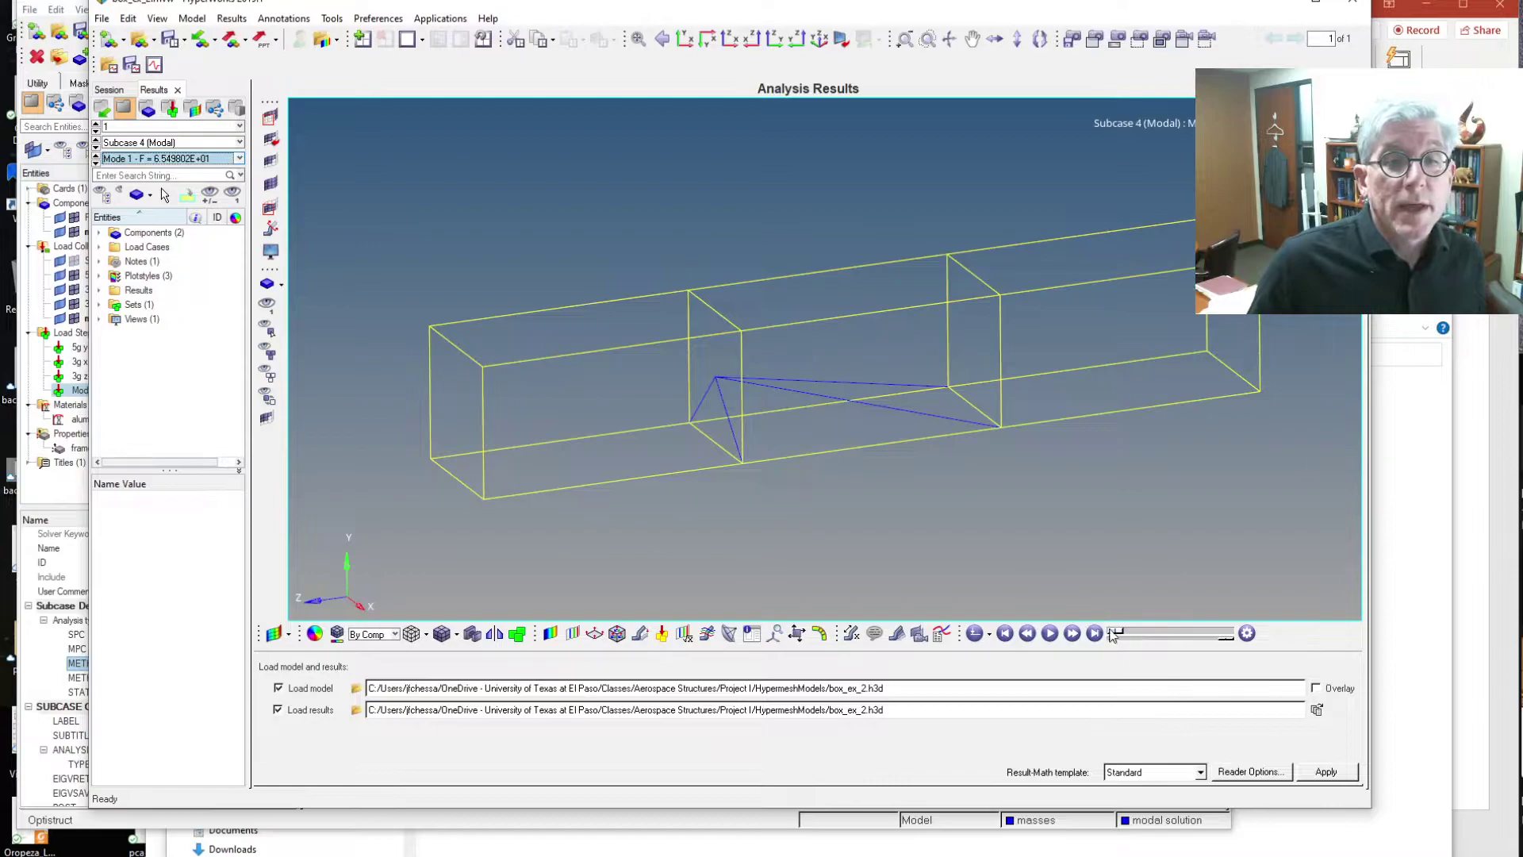
click(991, 634)
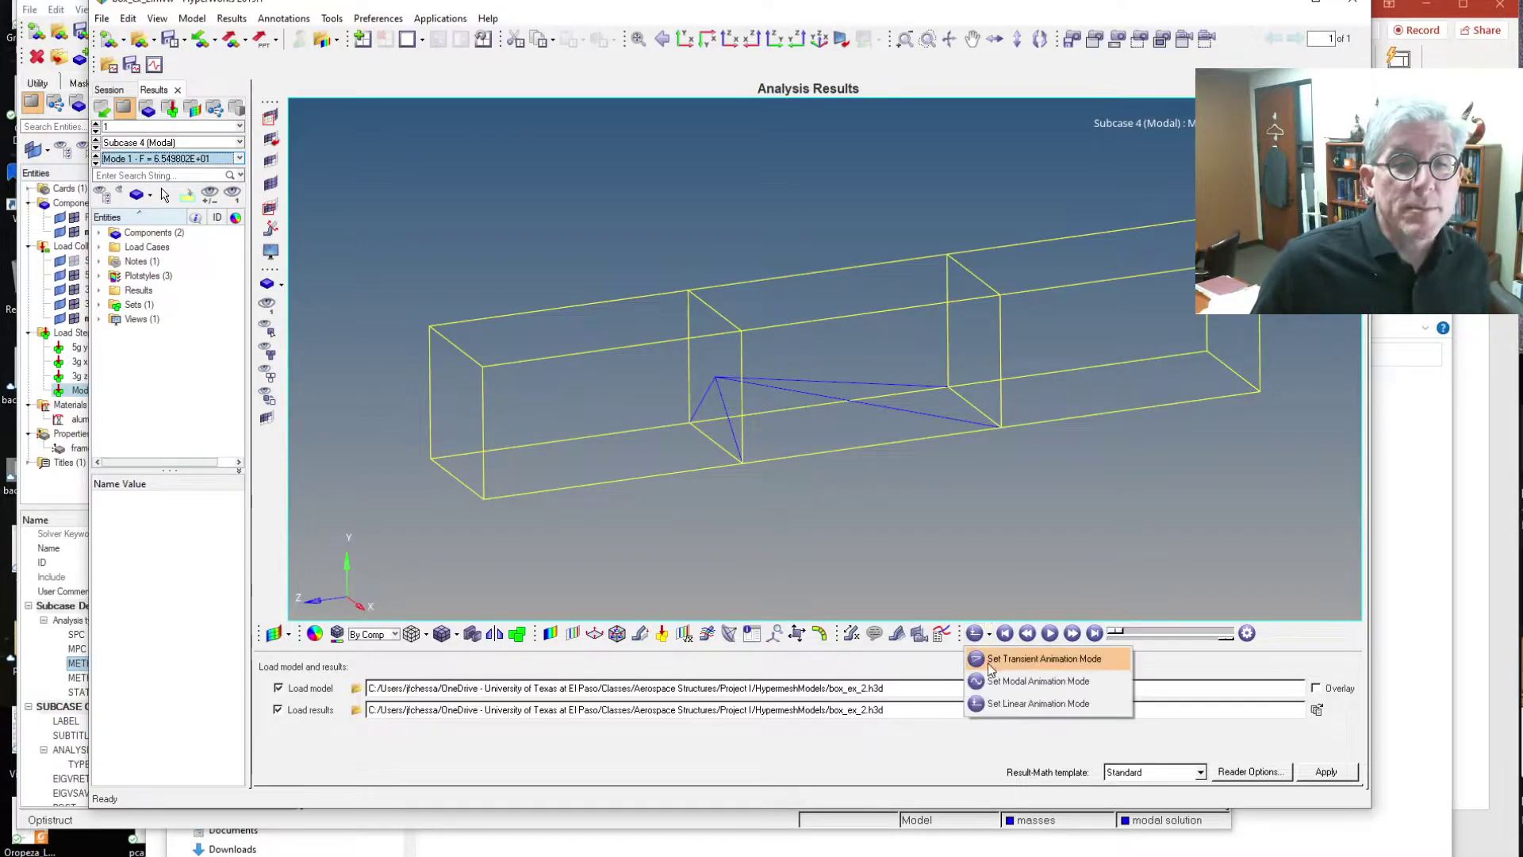
click(998, 680)
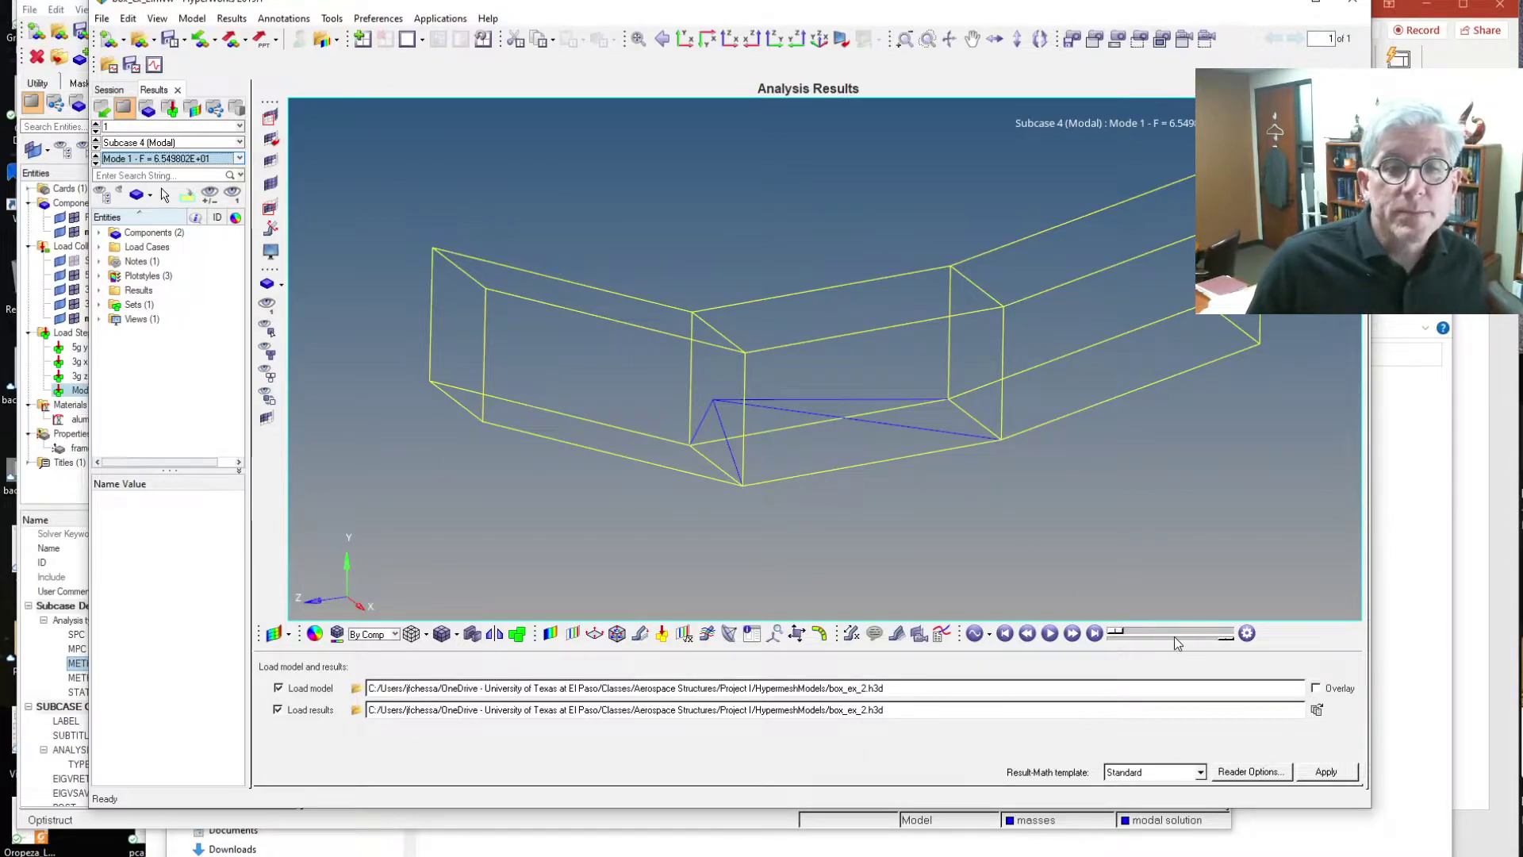
click(1049, 633)
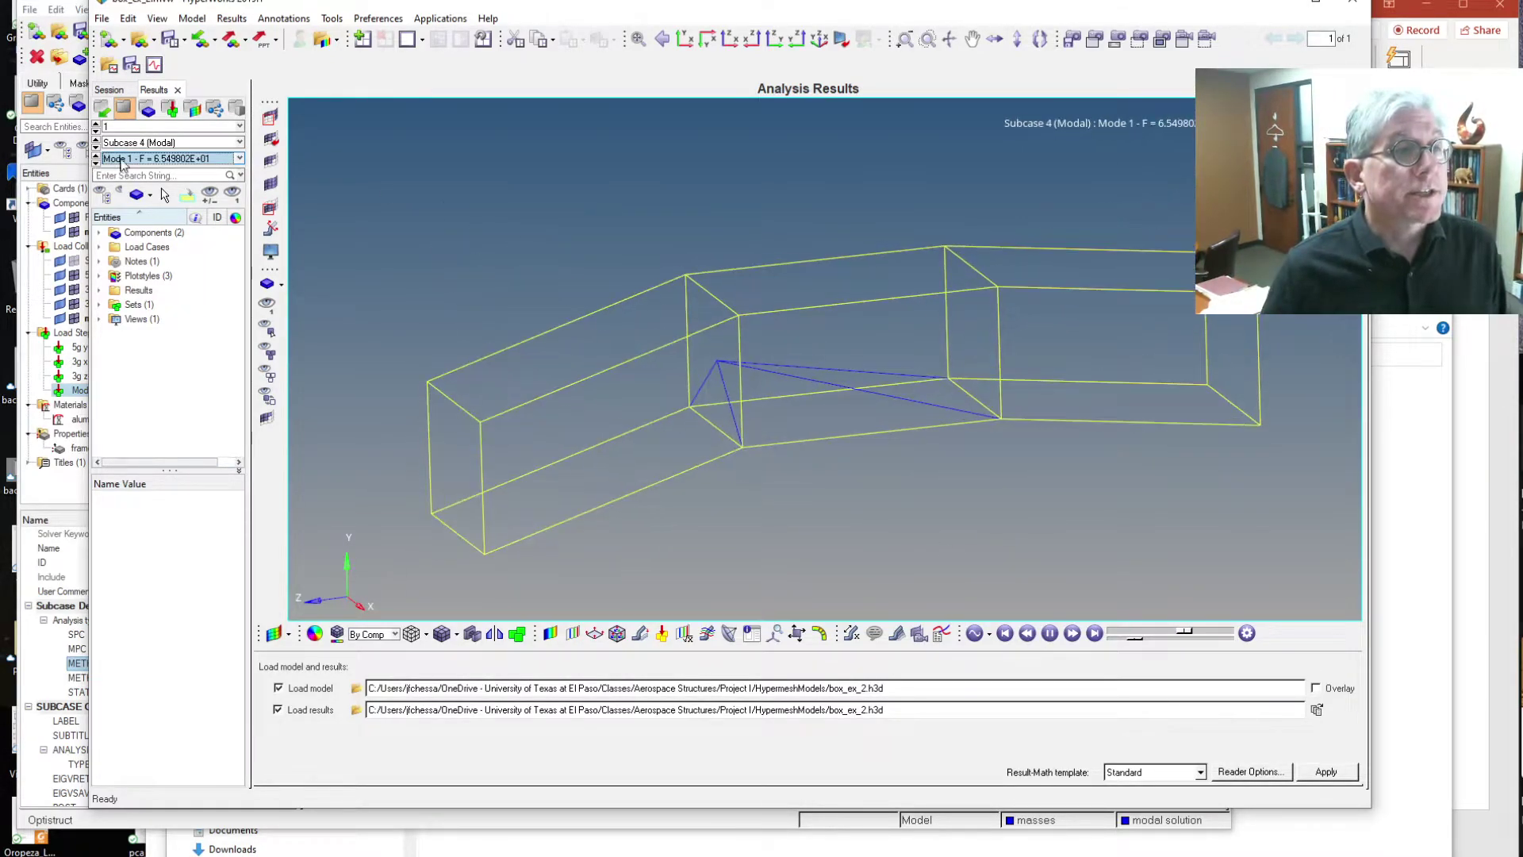
Step: Review the animated shapes of Mode 2, Mode 3, Mode 4 and Mode 5 one after another
click(181, 159)
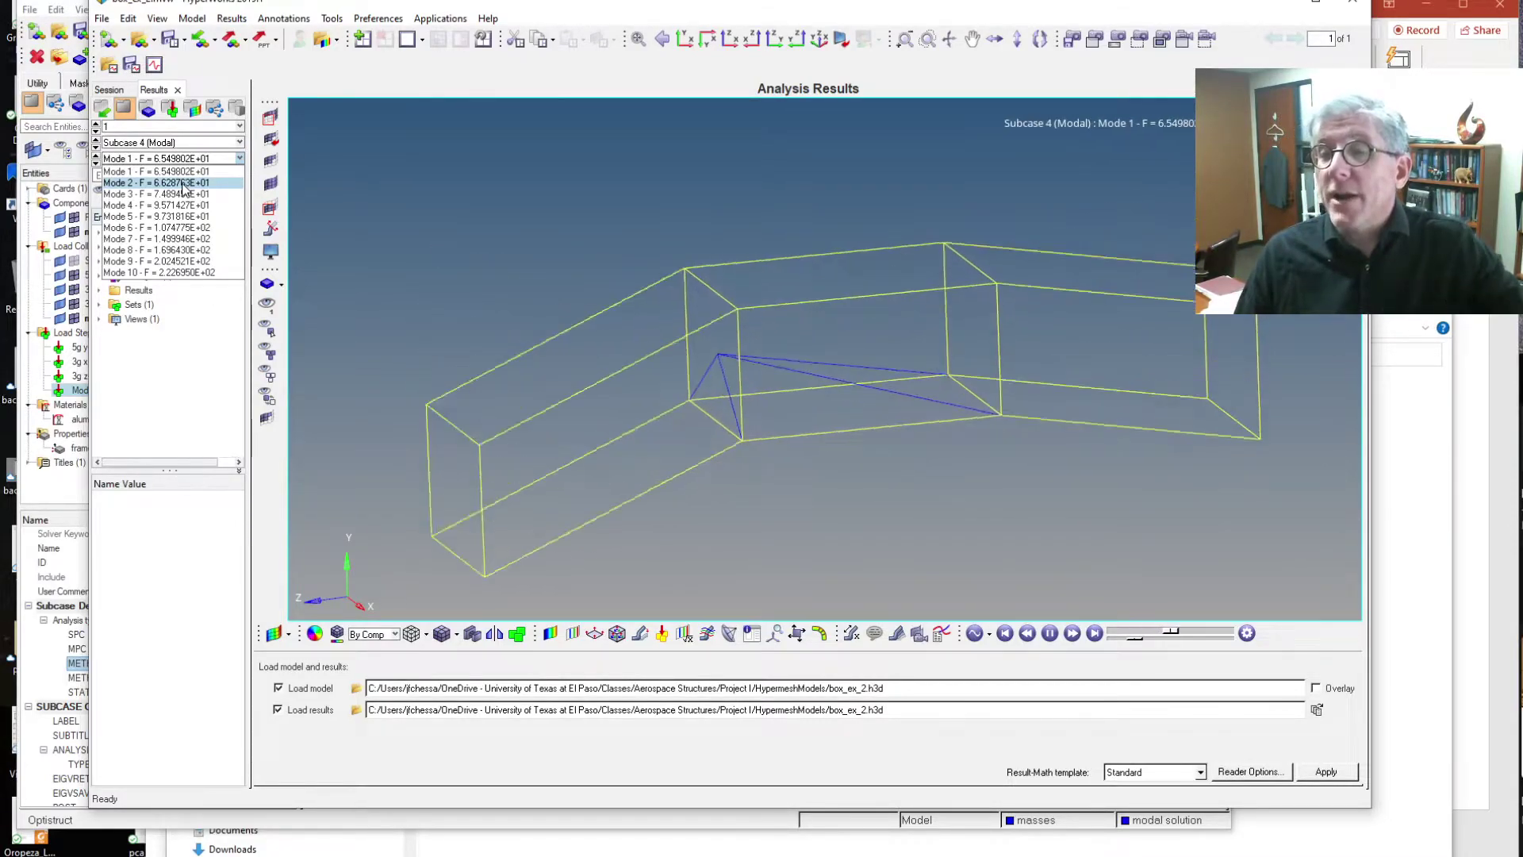
click(182, 184)
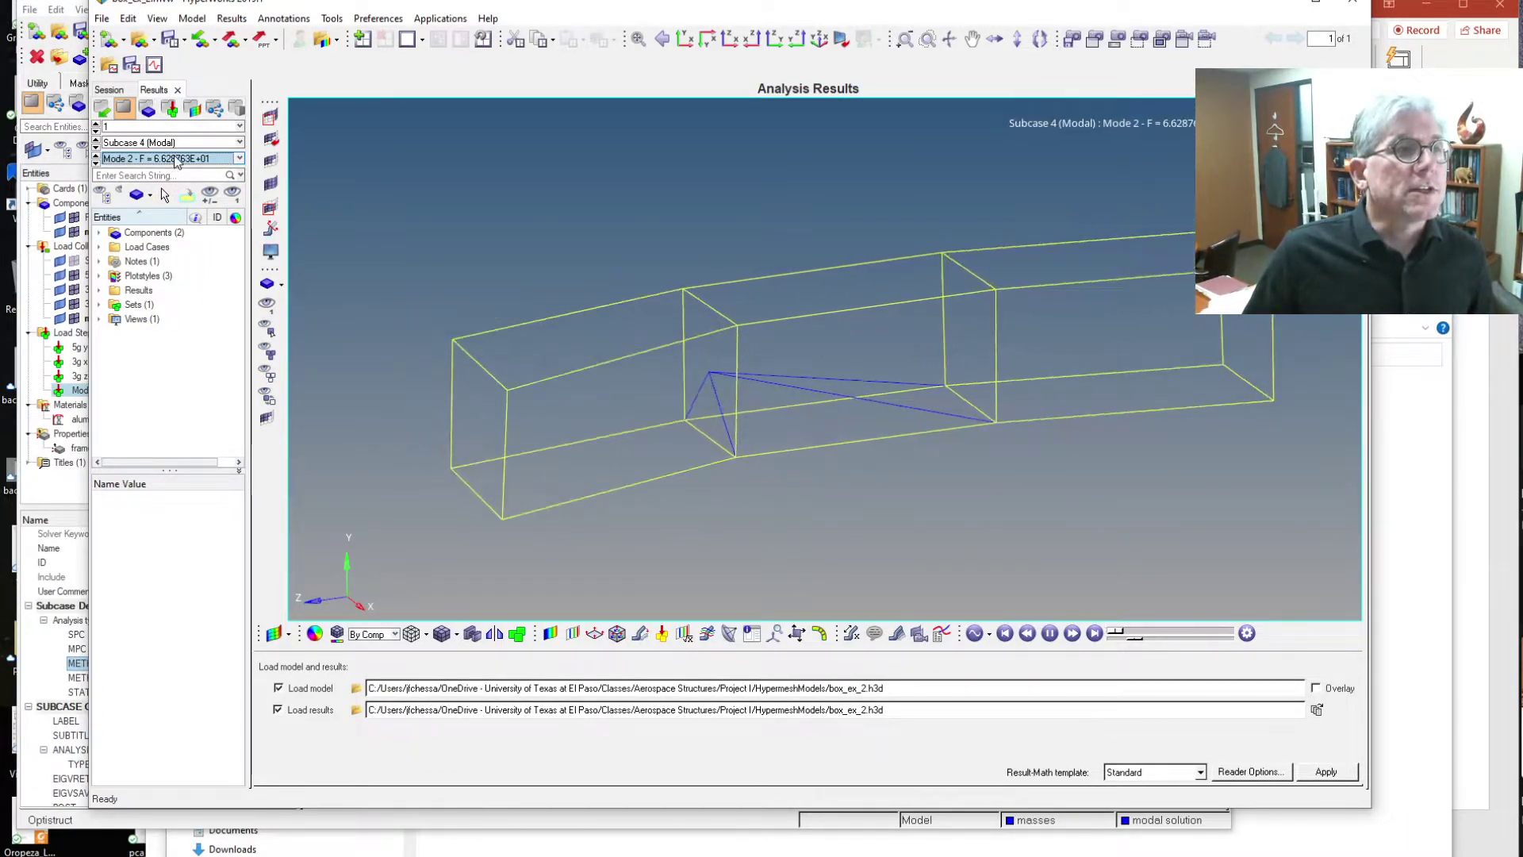
click(176, 161)
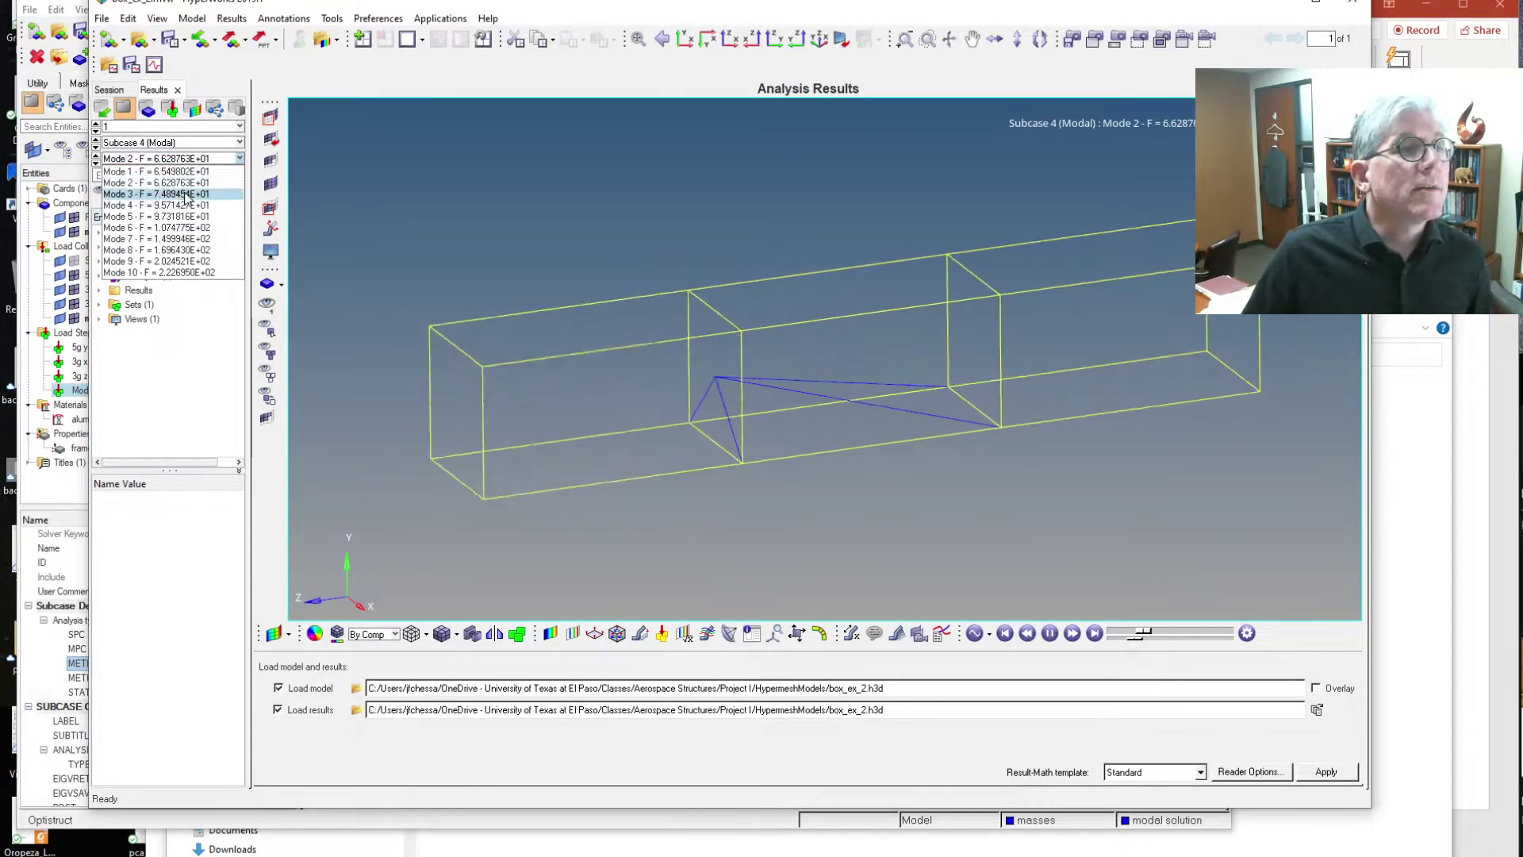
click(184, 194)
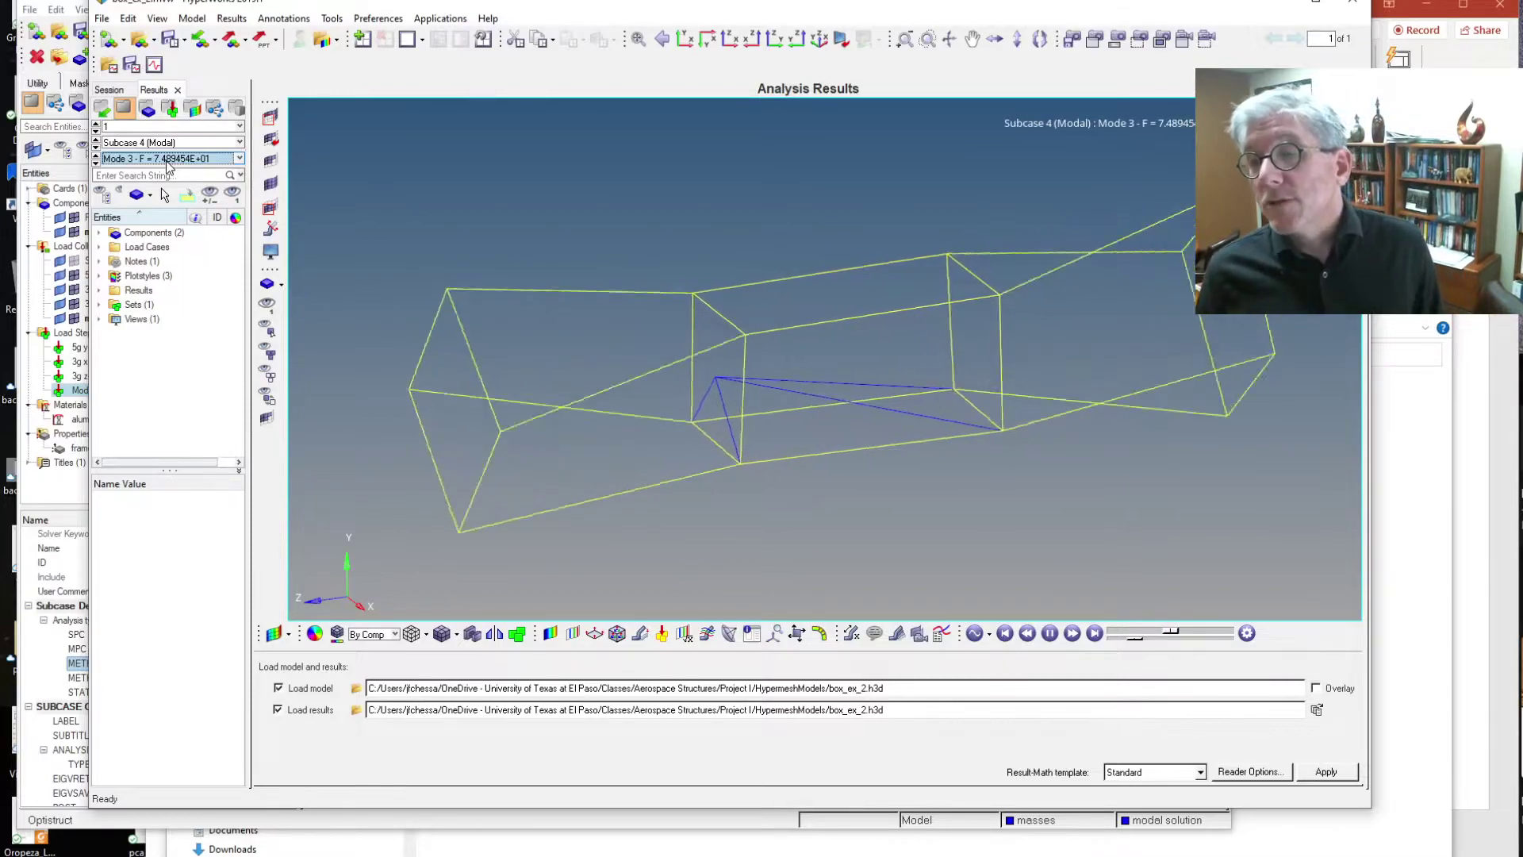
click(167, 159)
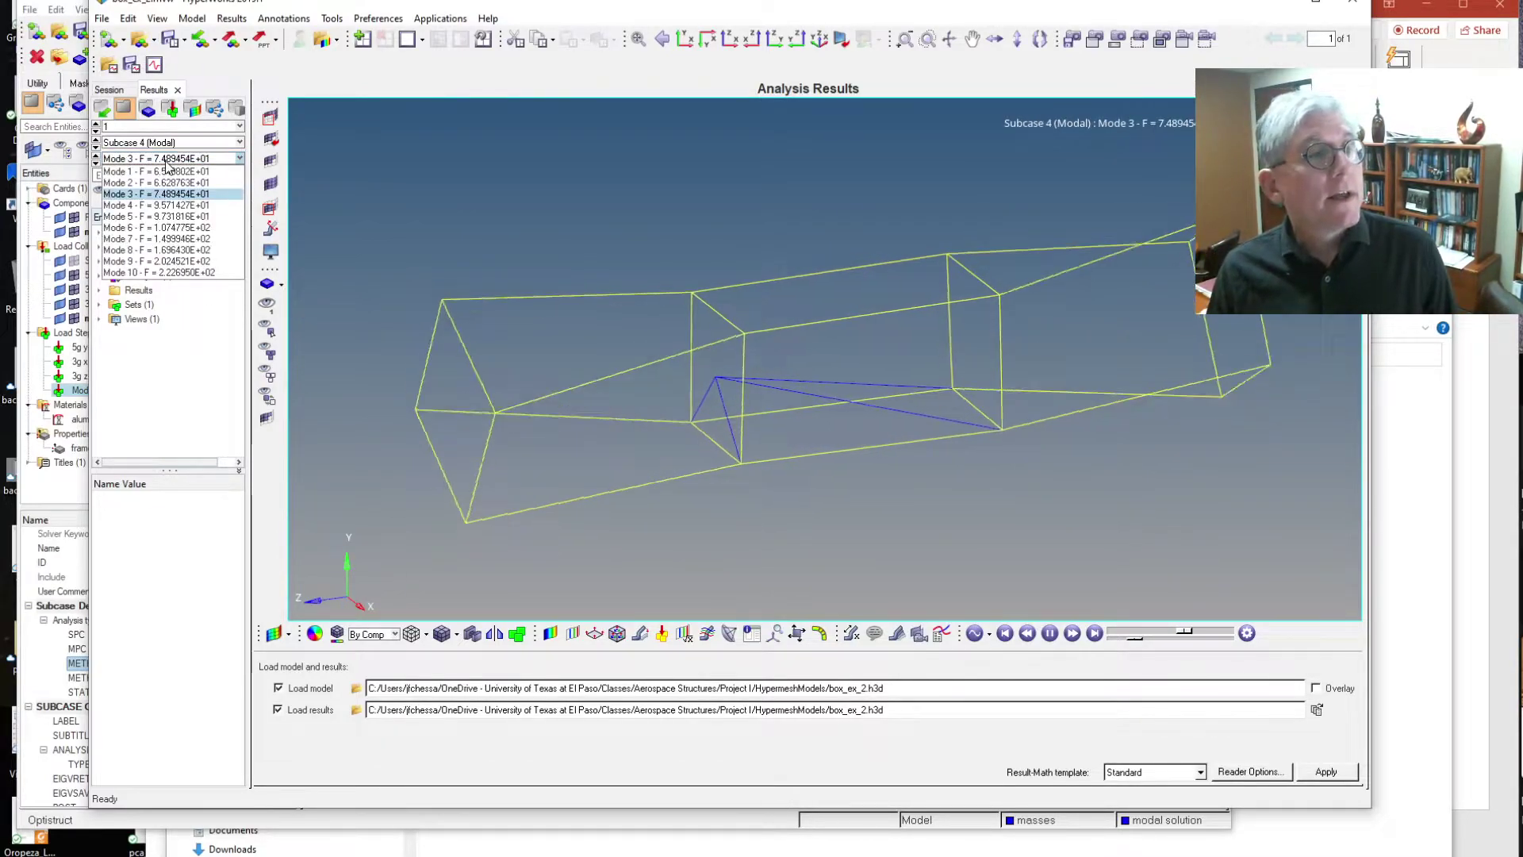
click(177, 205)
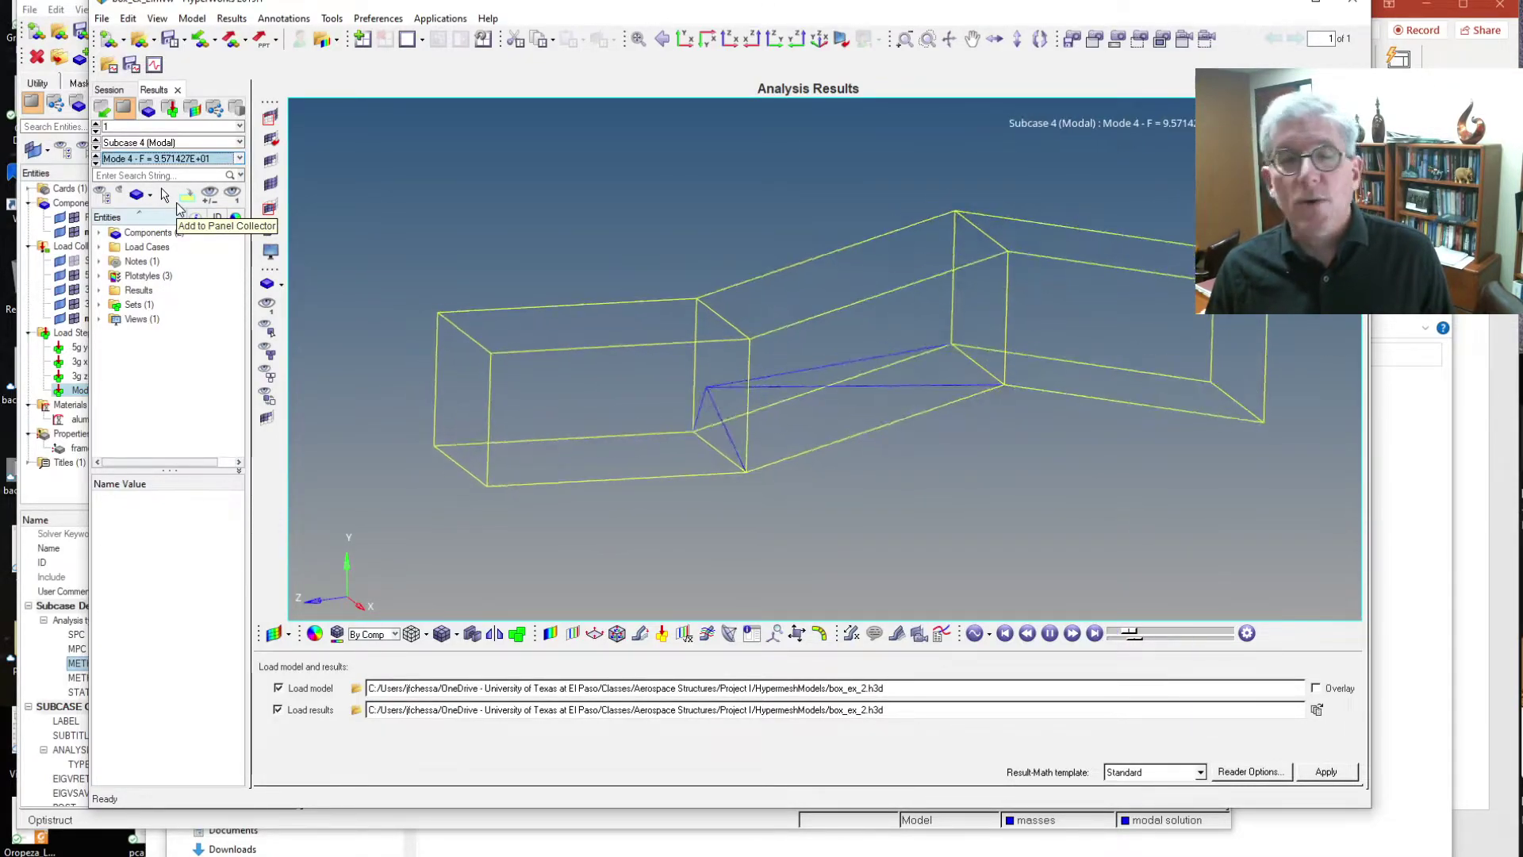
click(200, 159)
click(192, 216)
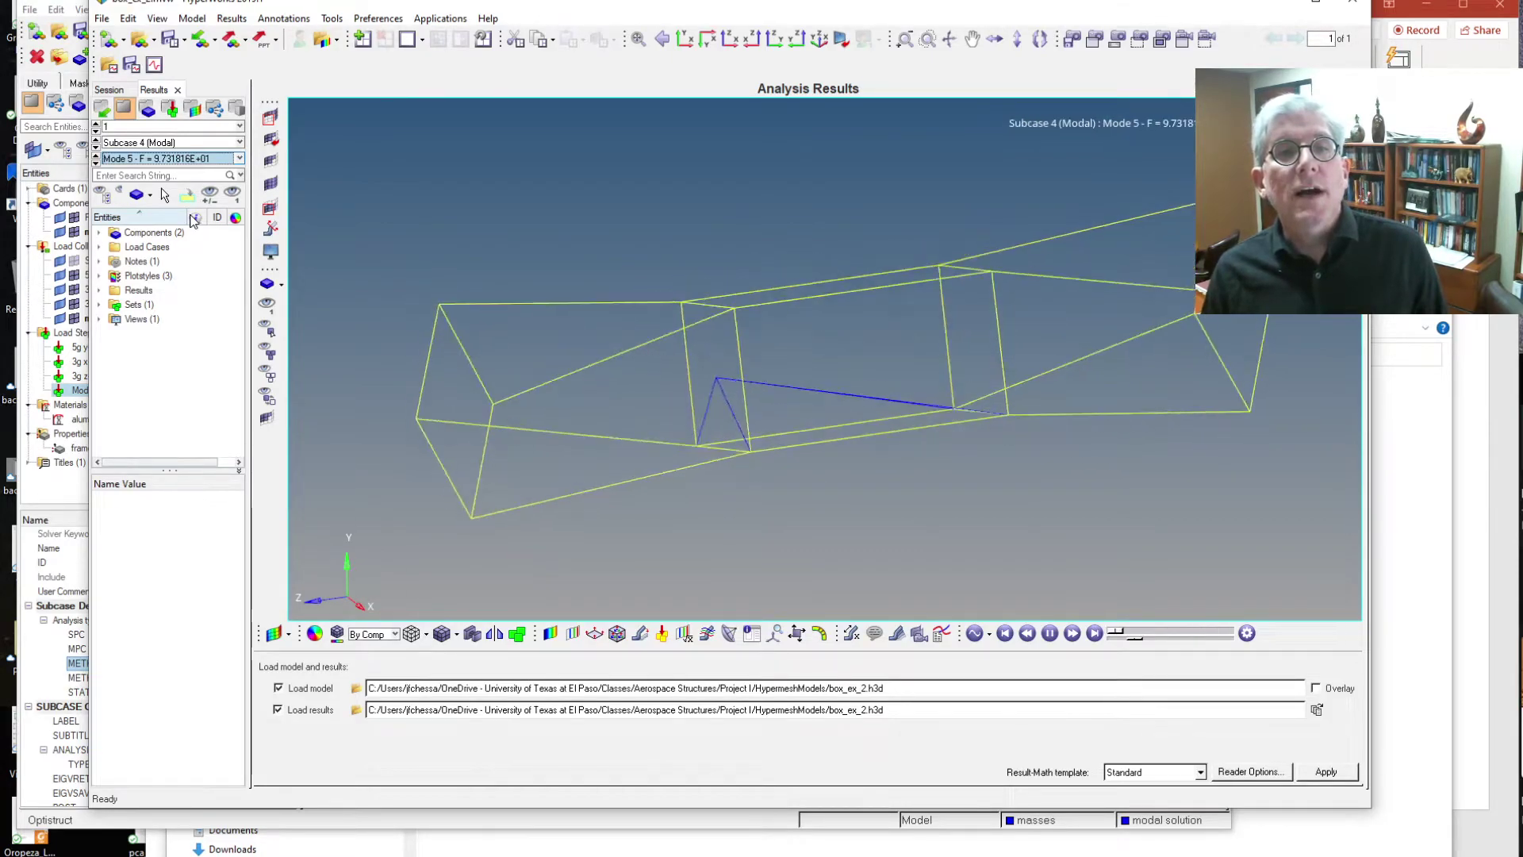
Step: Revisit the Mode 3 animation, followed by the Mode 6 and Mode 7 shapes
click(188, 158)
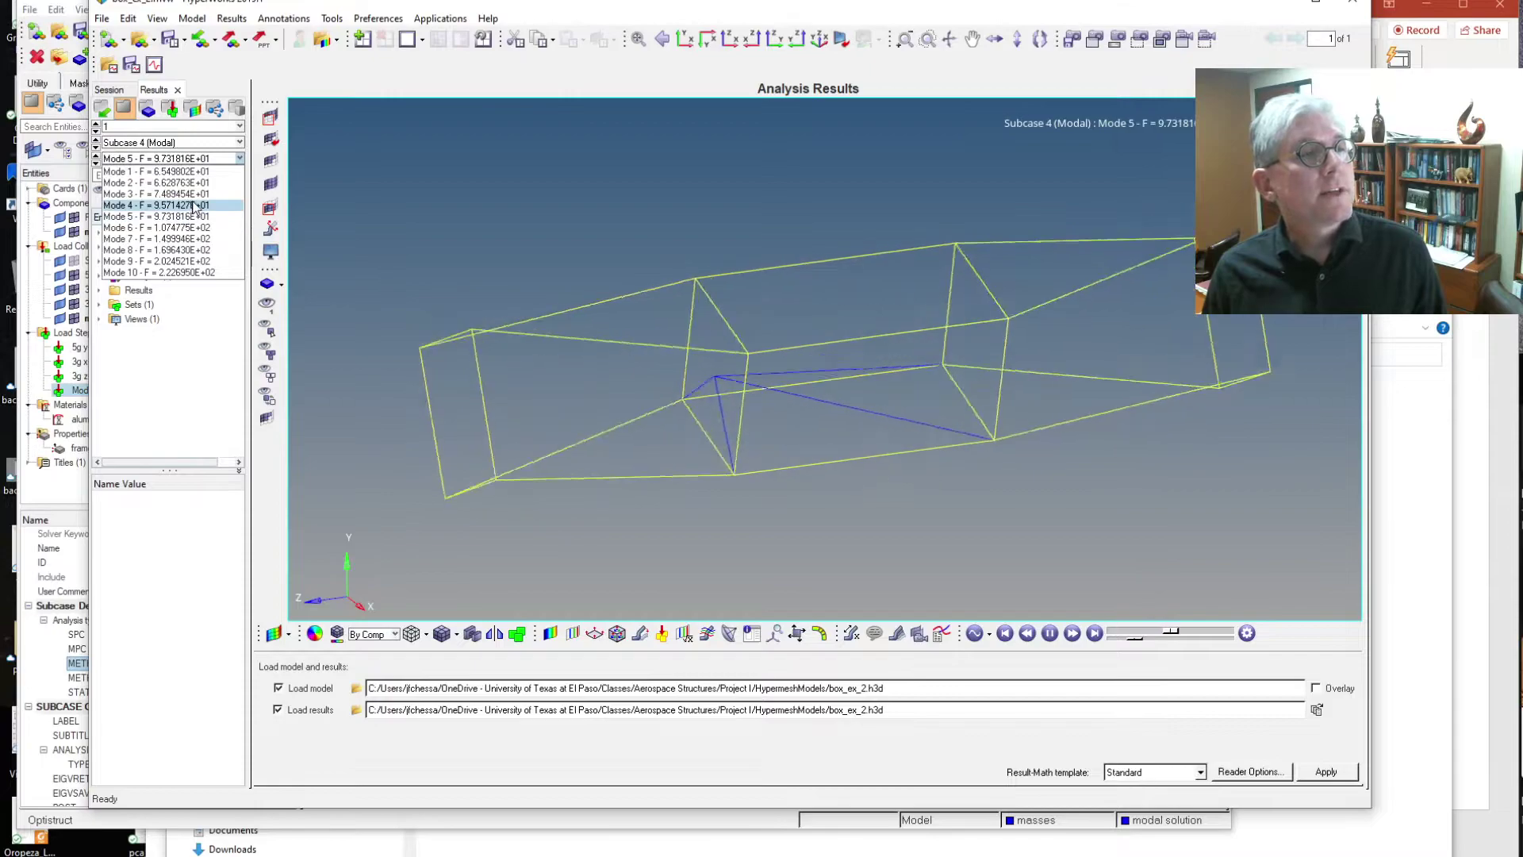
click(198, 194)
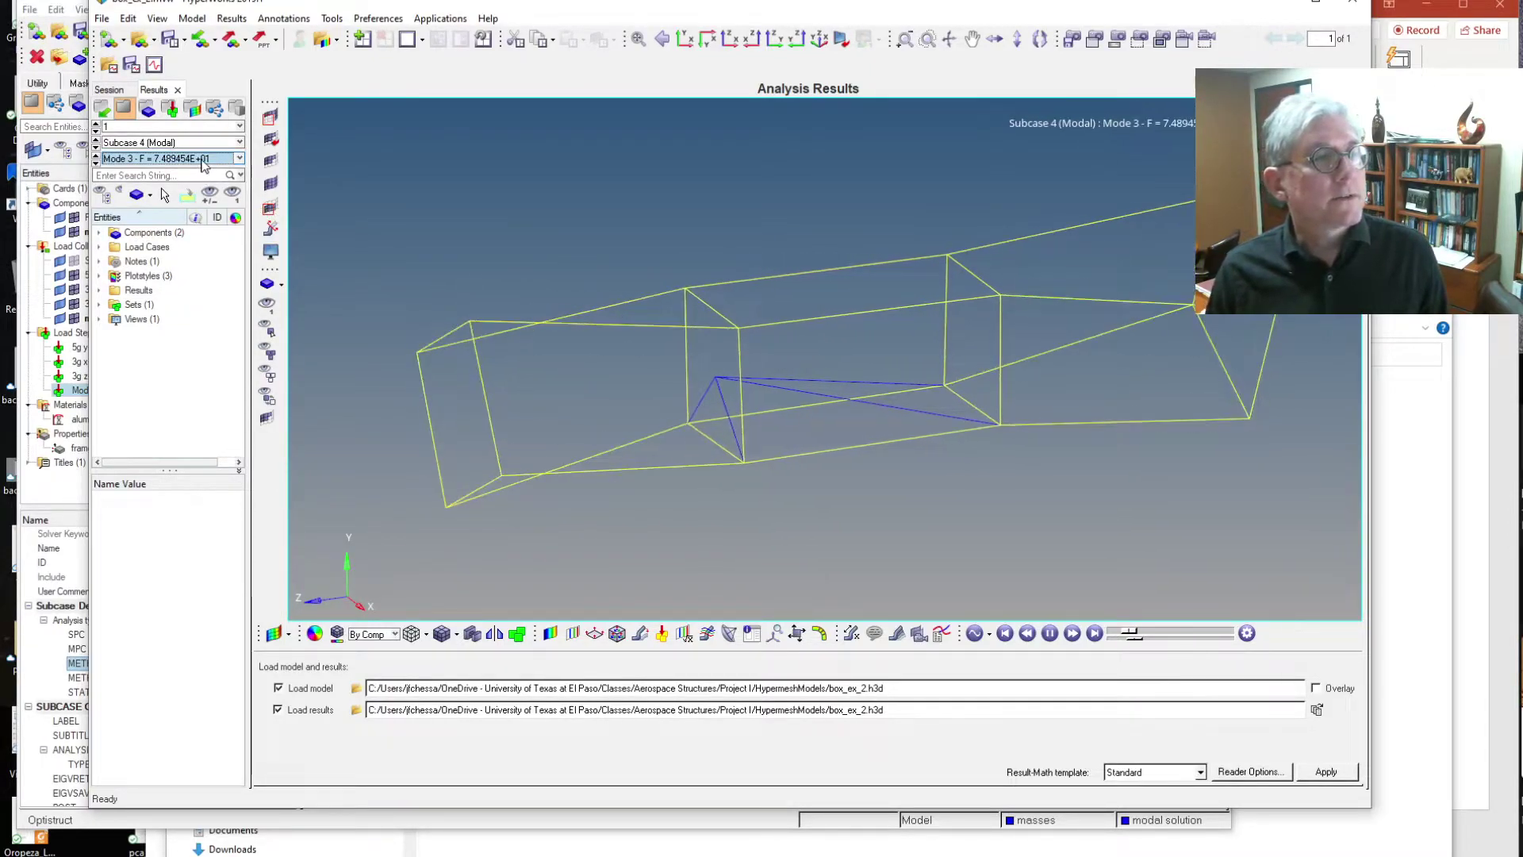
click(203, 158)
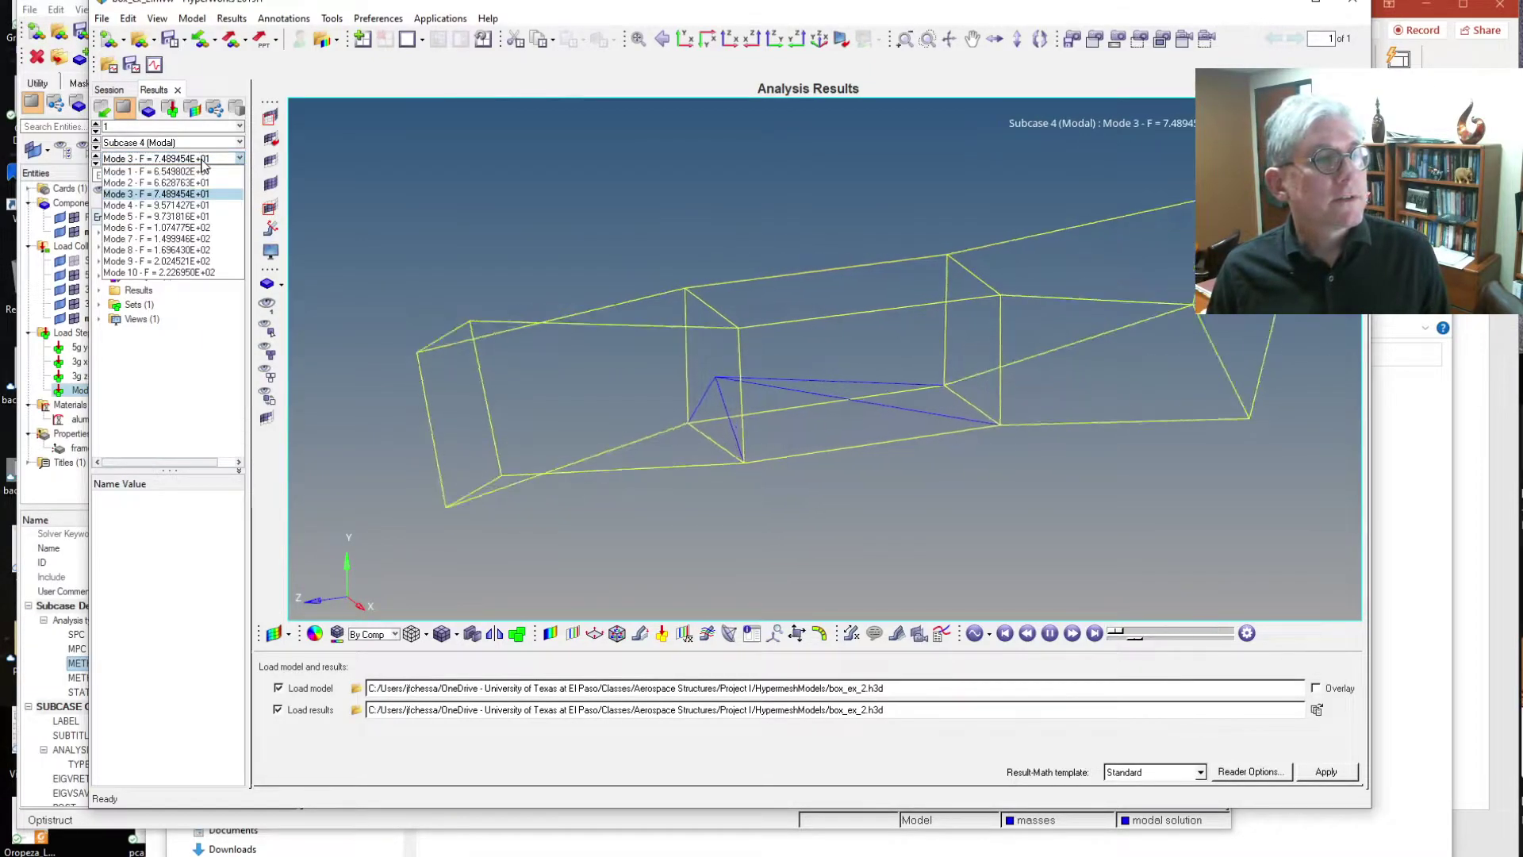
click(192, 227)
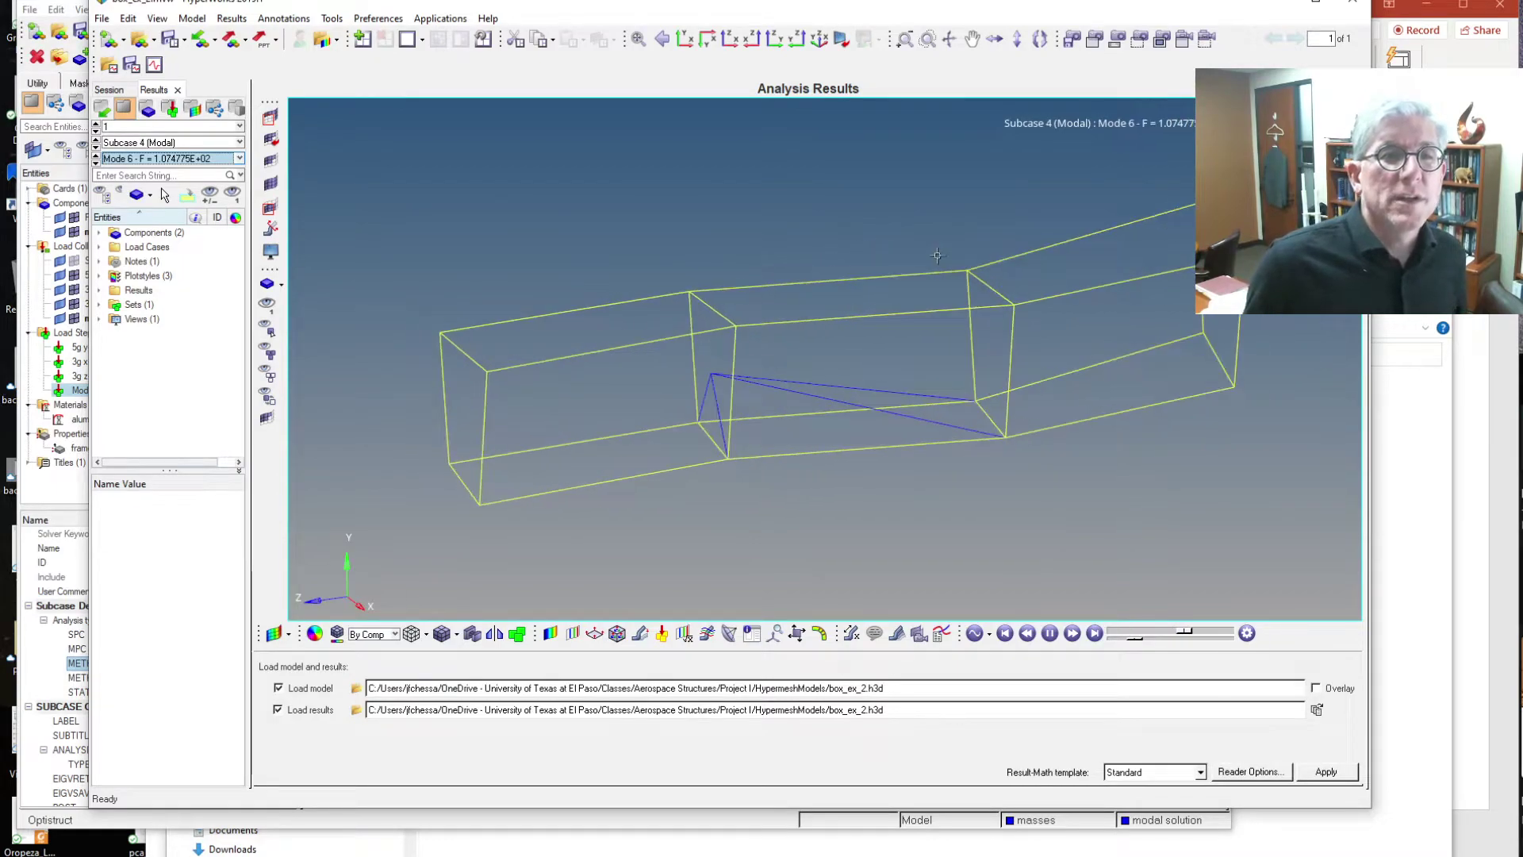
click(225, 161)
click(185, 240)
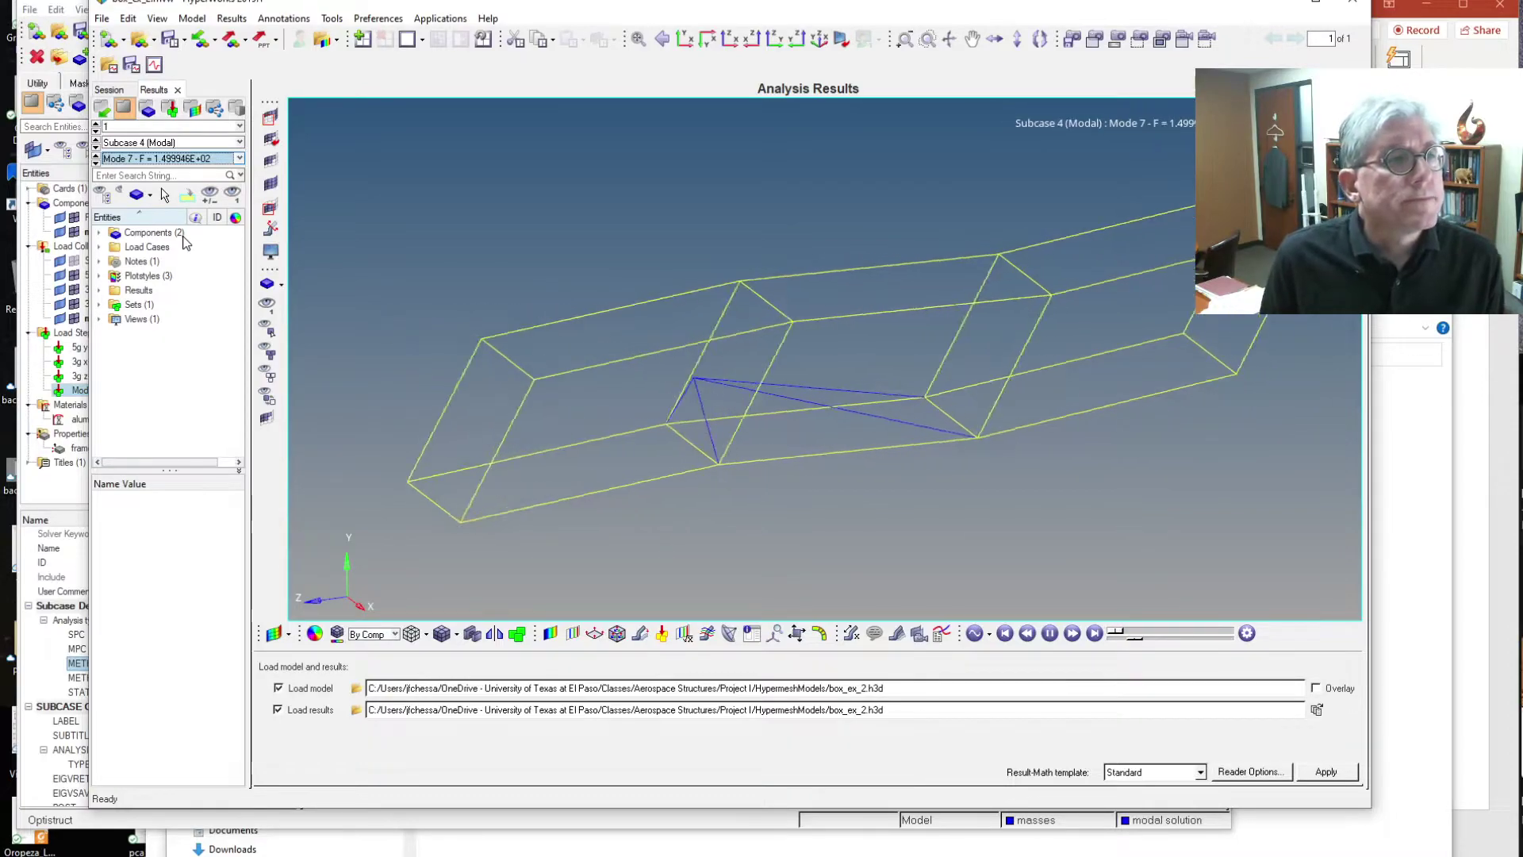
Step: Compare the animated shapes by switching to Mode 1, Mode 5, Mode 6 and Mode 7 in turn
click(240, 158)
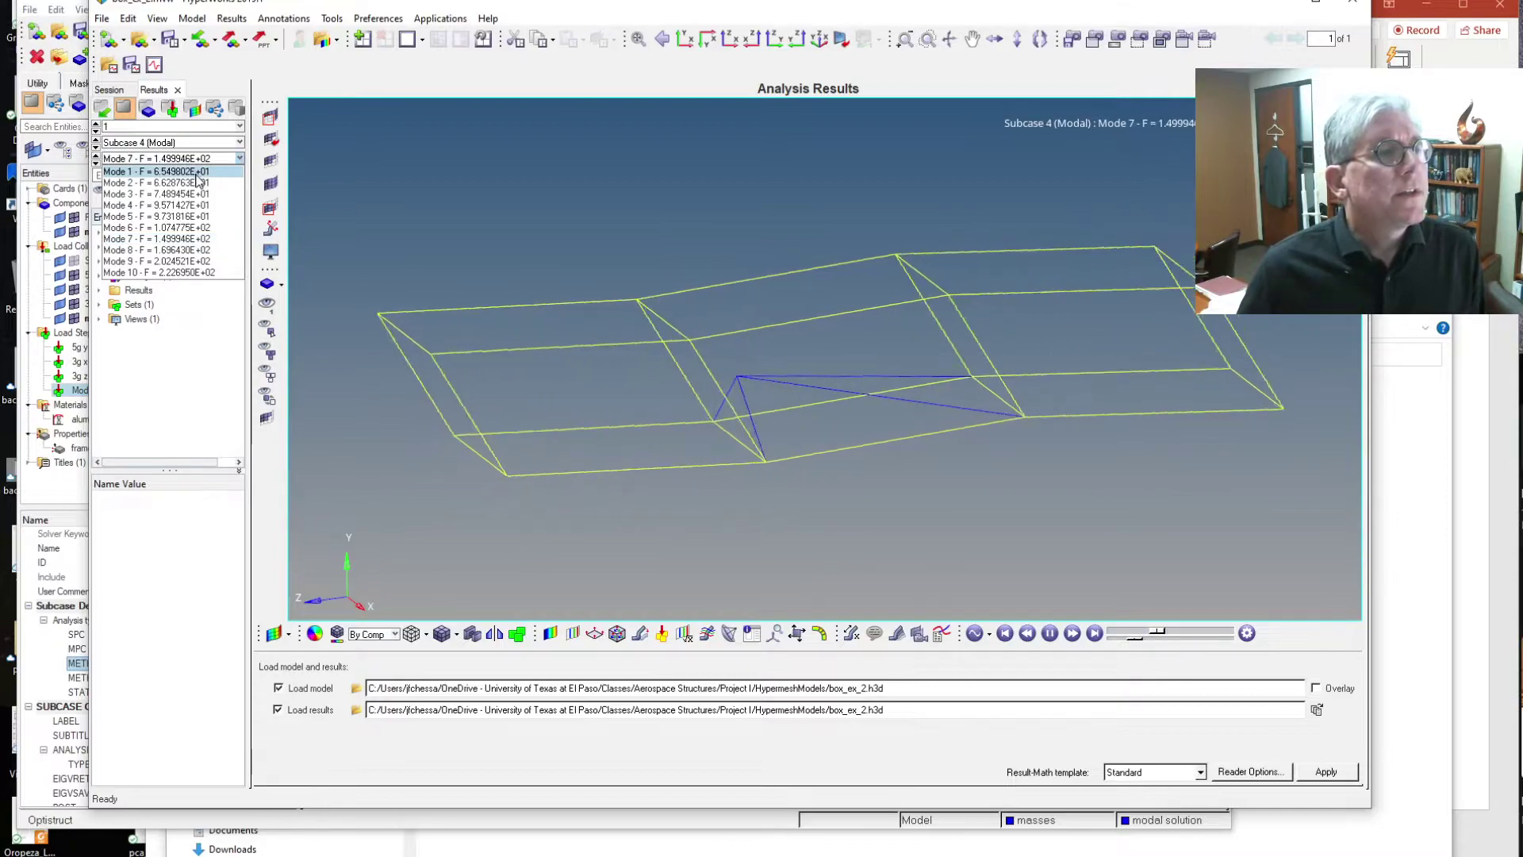
click(197, 174)
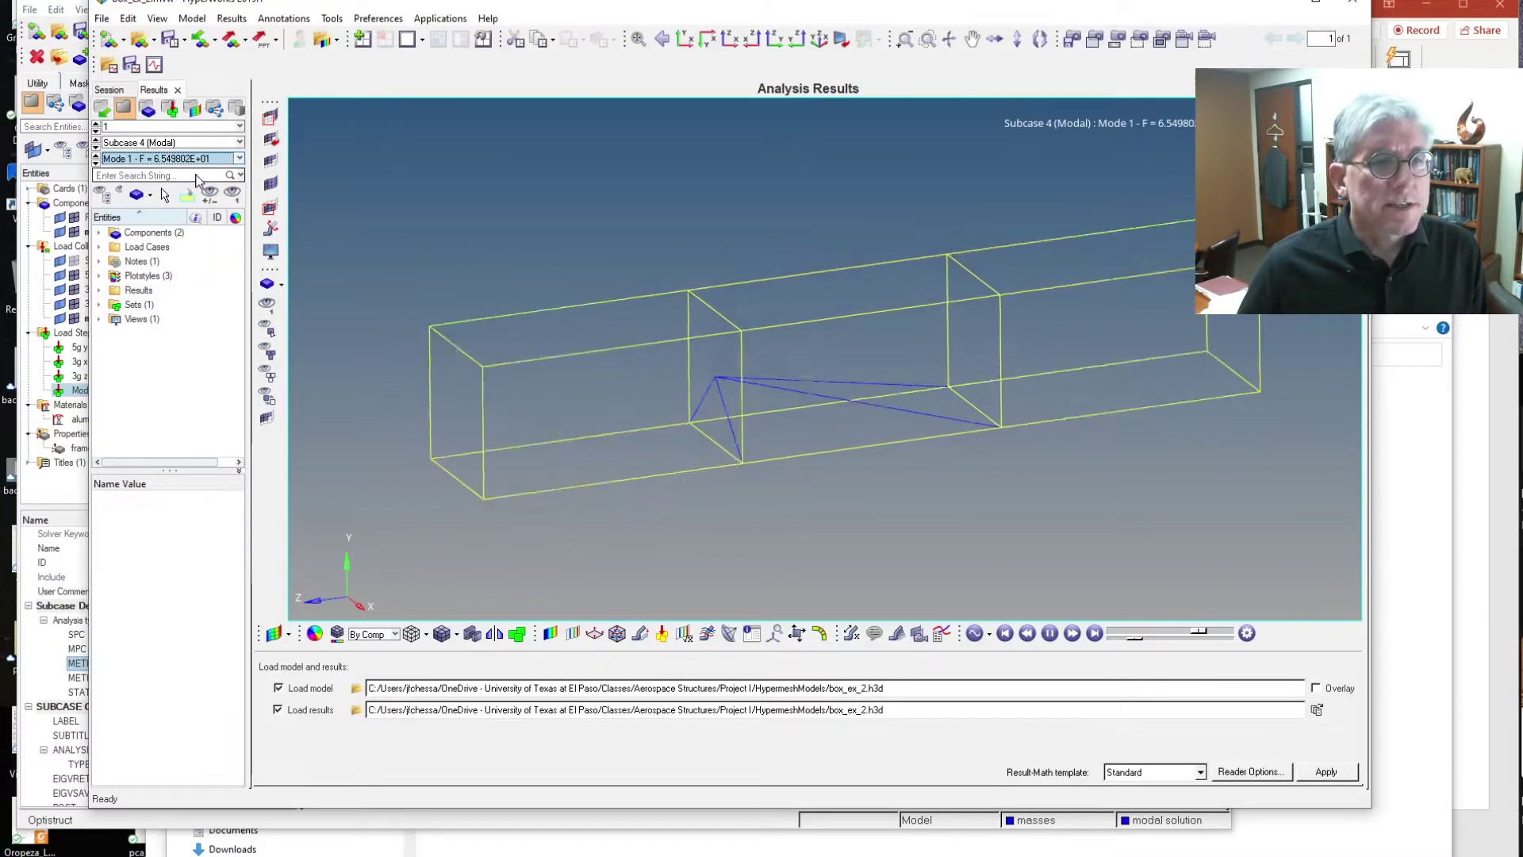
click(206, 159)
click(201, 216)
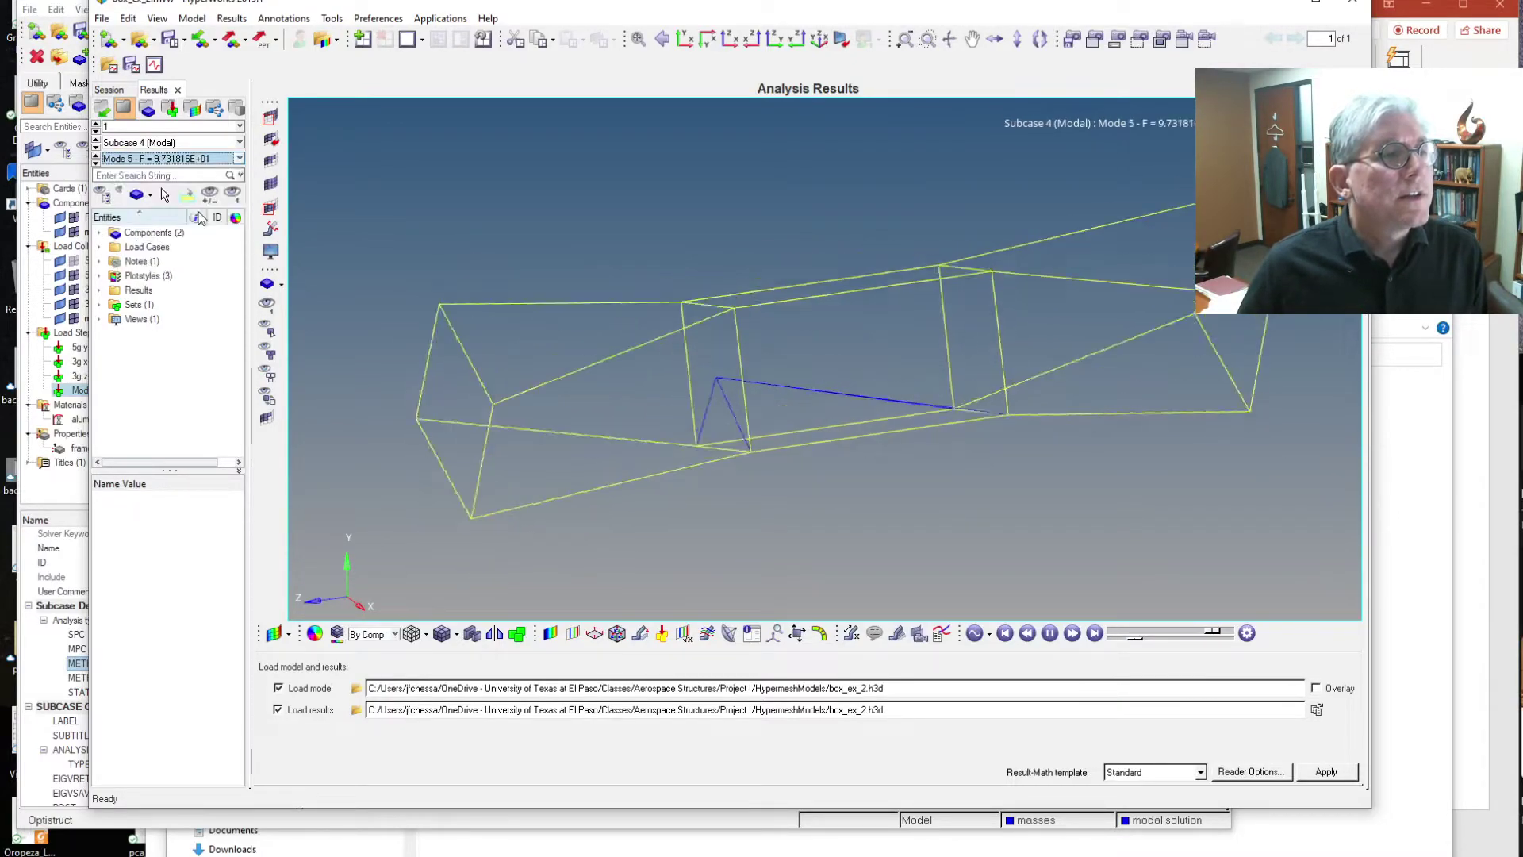
click(212, 159)
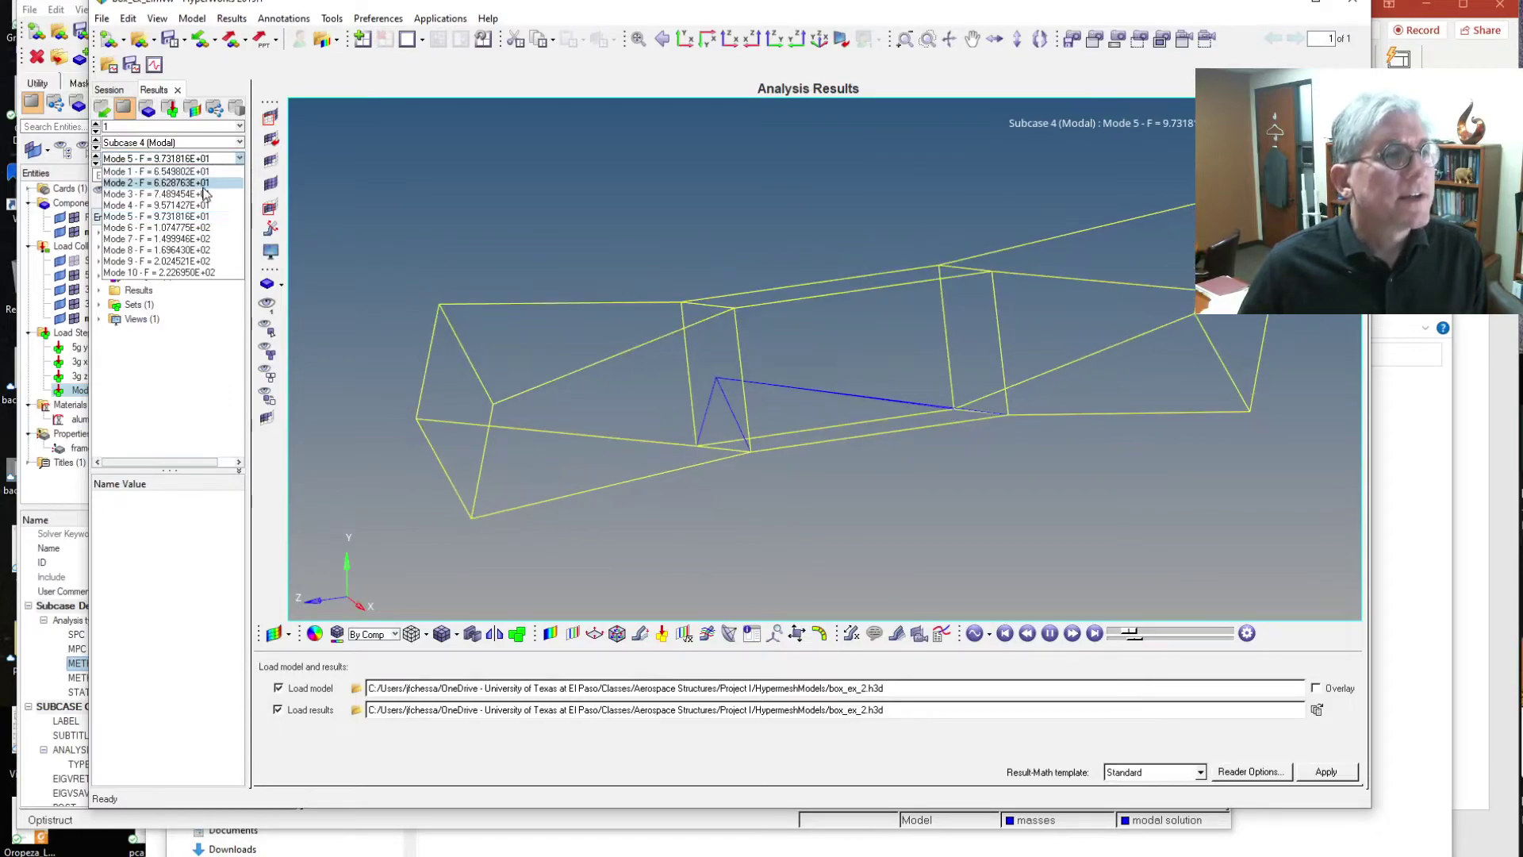
click(212, 227)
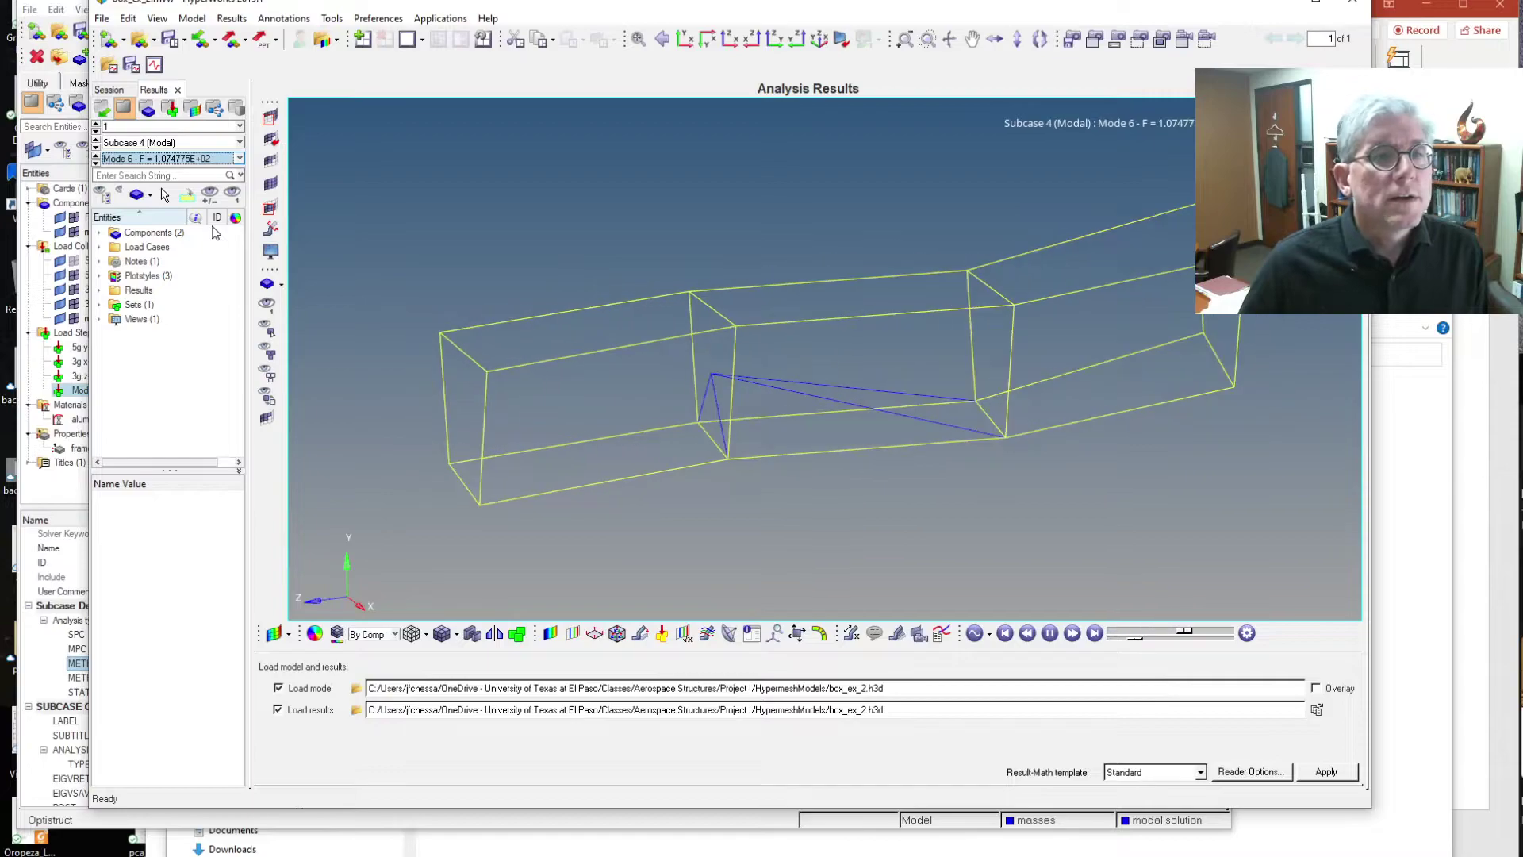
click(196, 158)
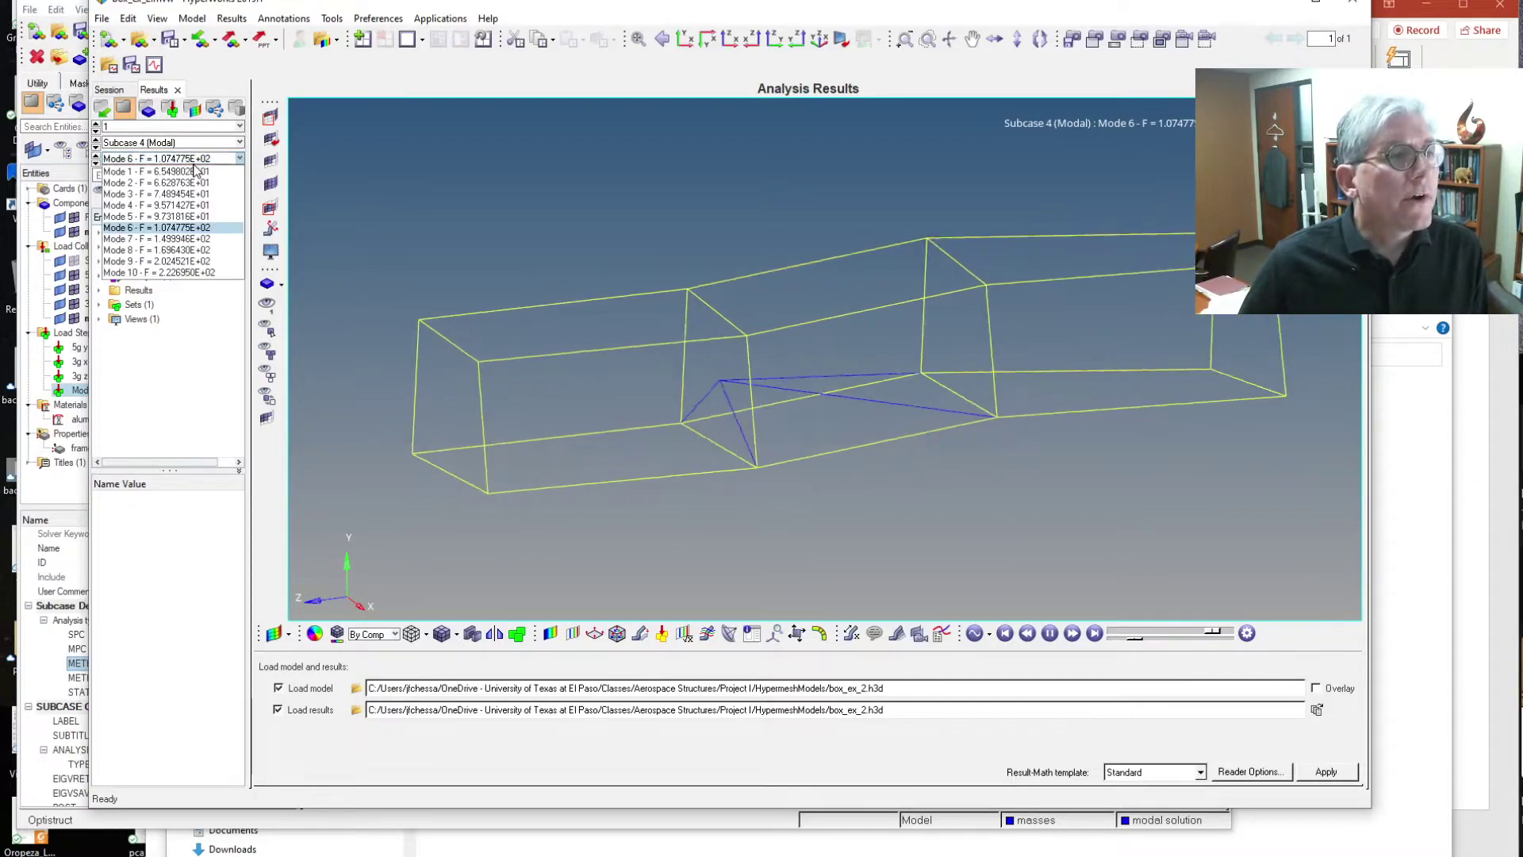
click(193, 239)
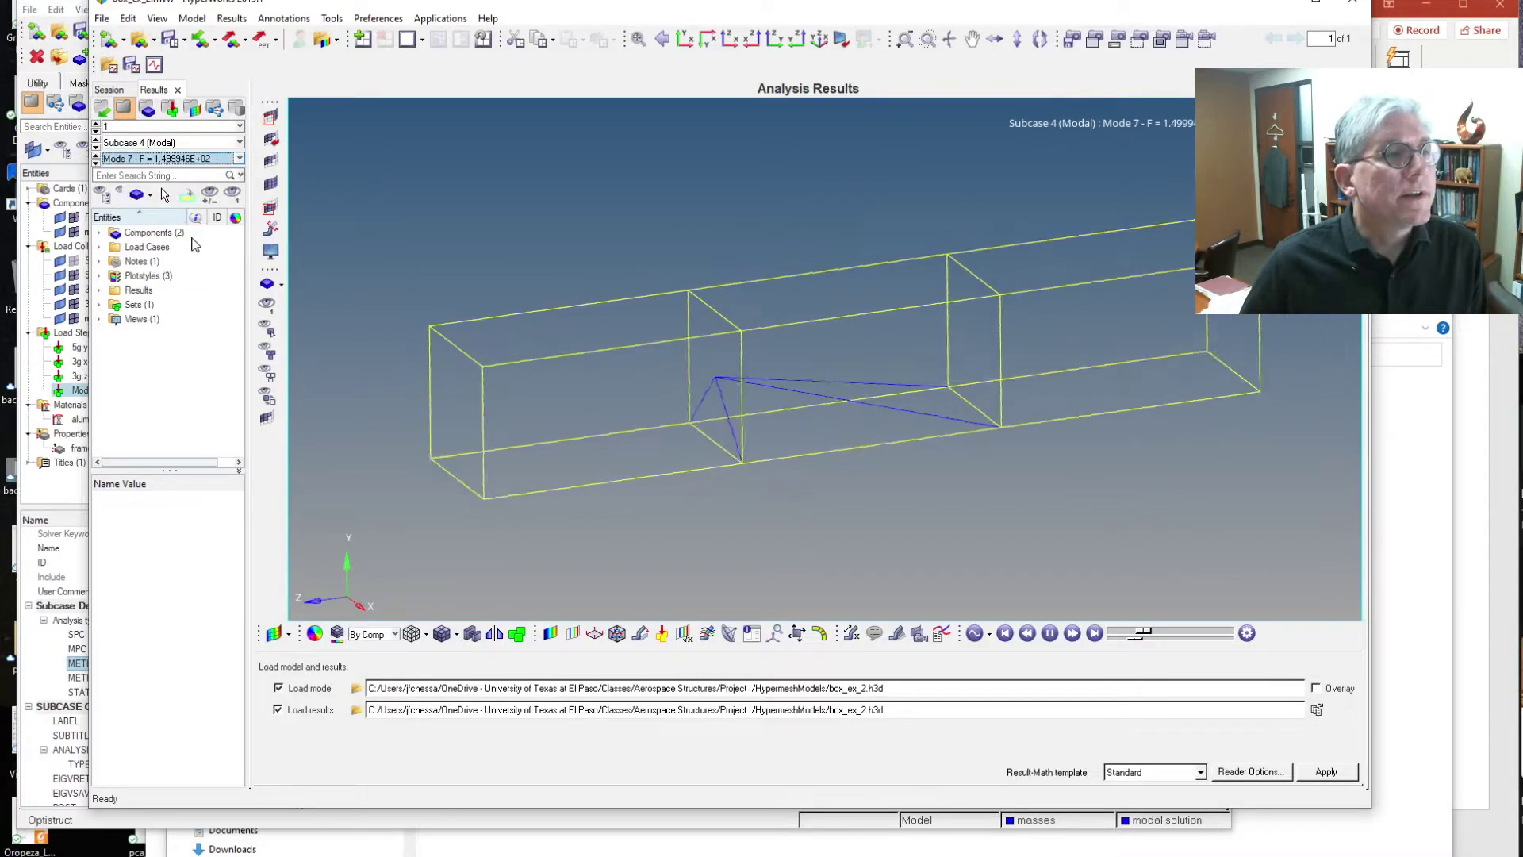
Step: Examine the Mode 10 animation and switch the displayed result back to Mode 1
click(204, 159)
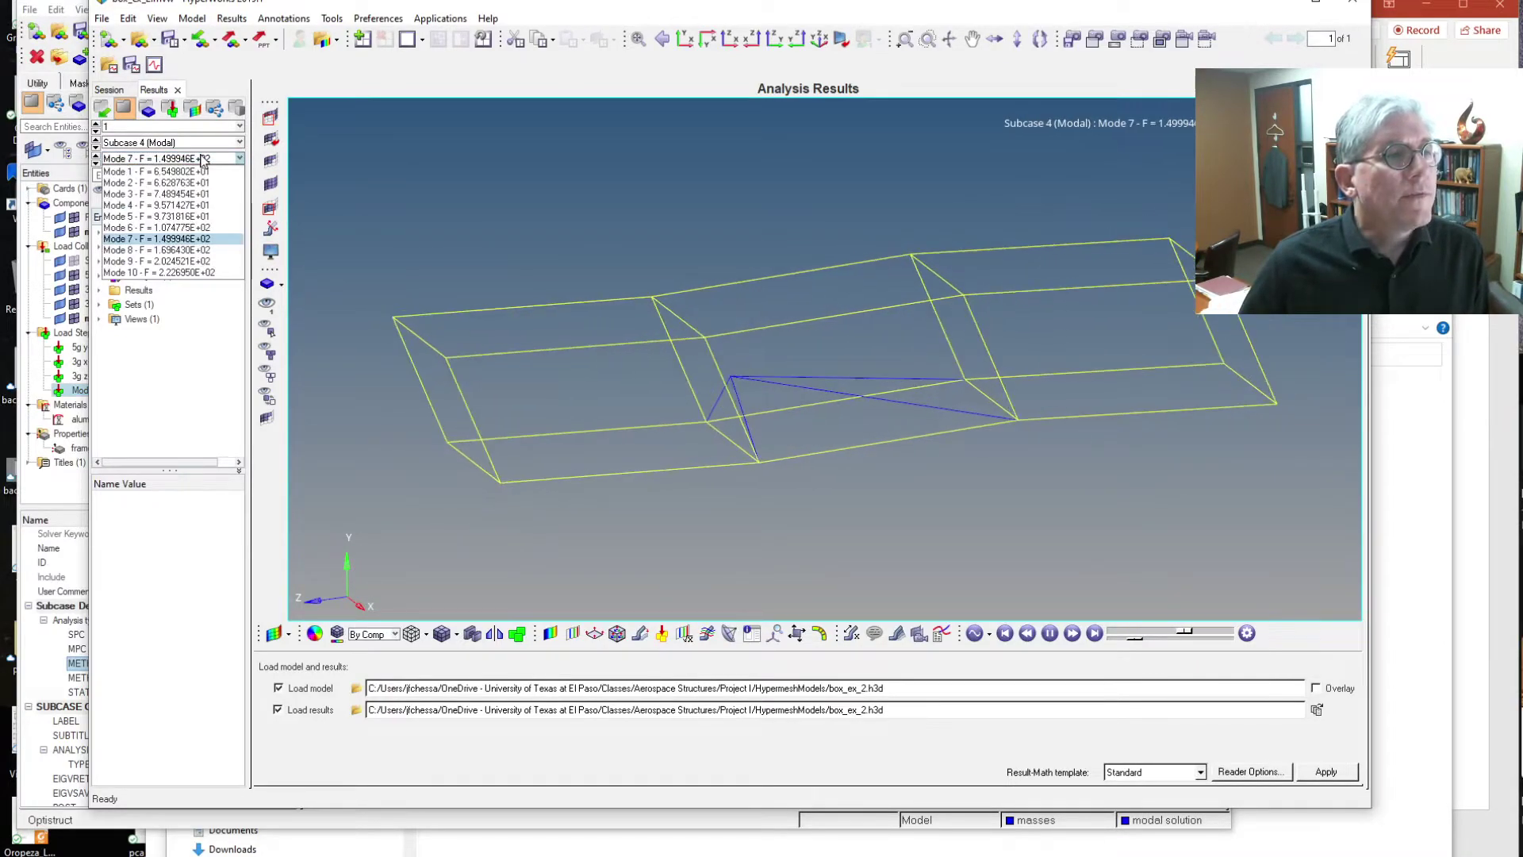
click(190, 273)
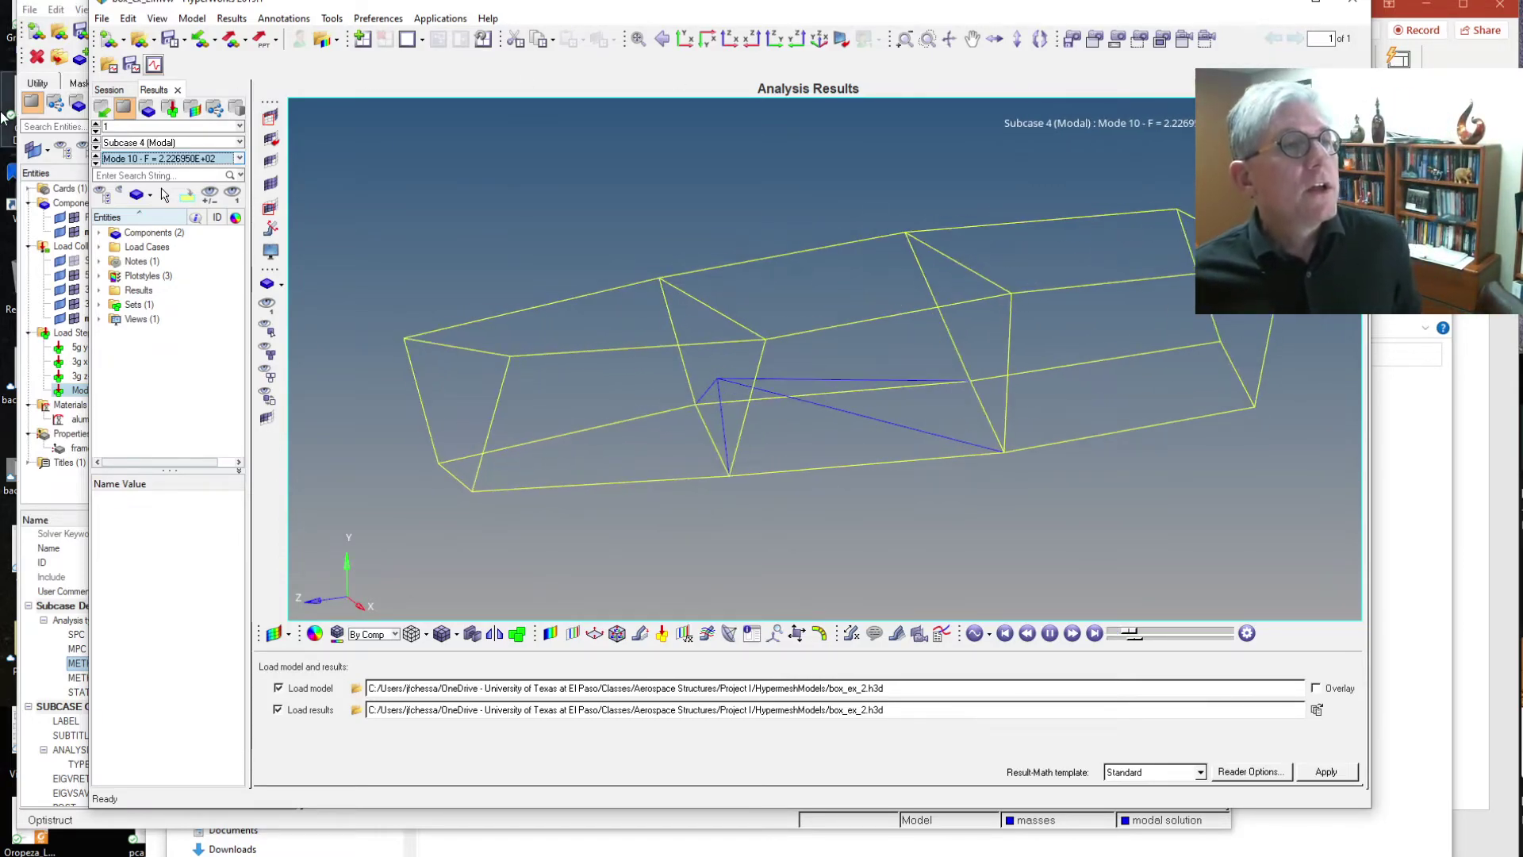
click(233, 158)
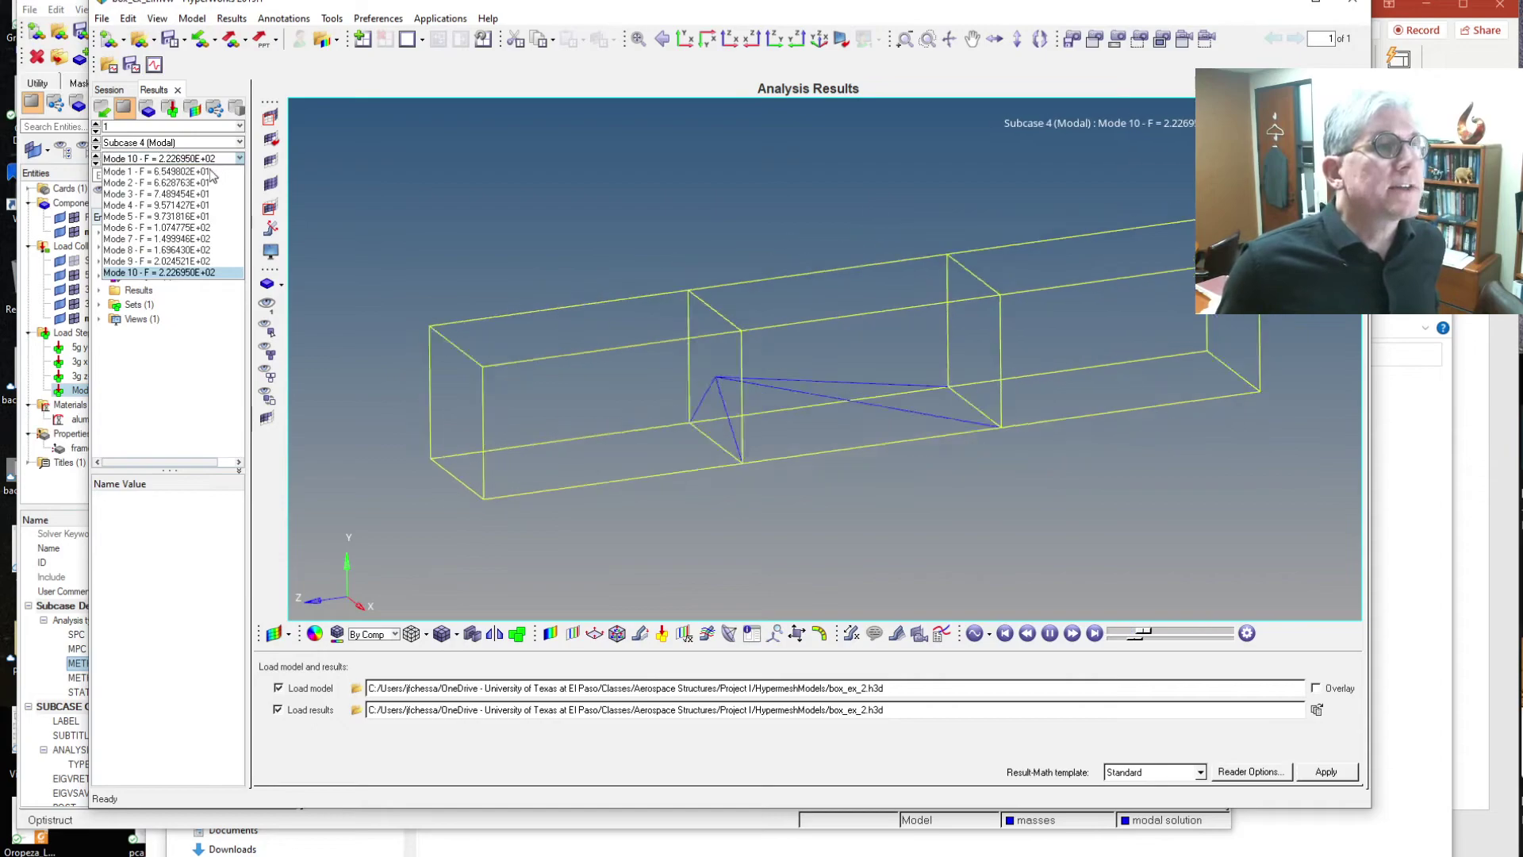
click(212, 170)
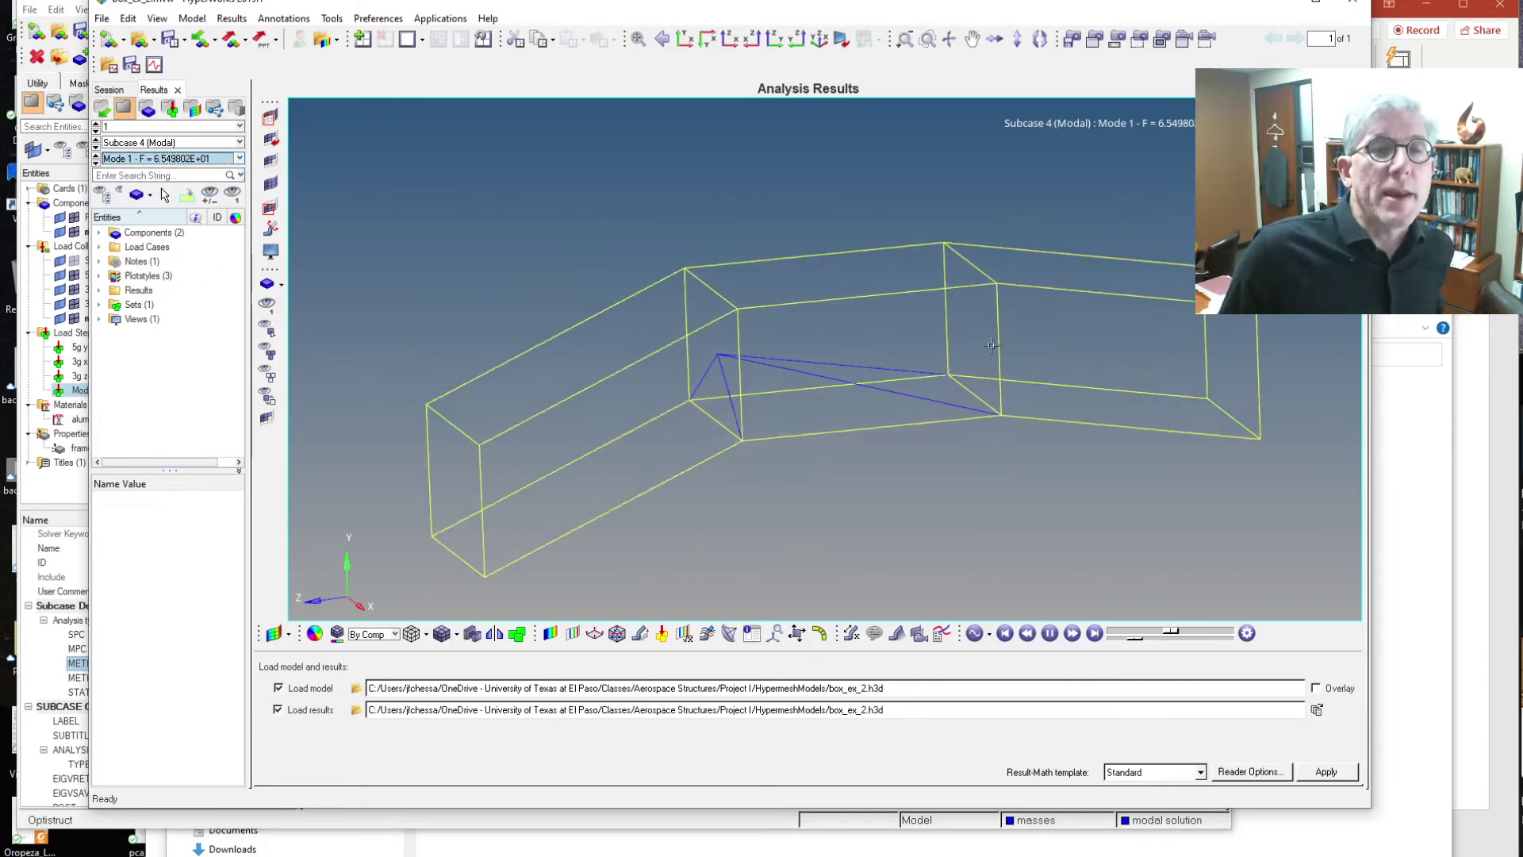